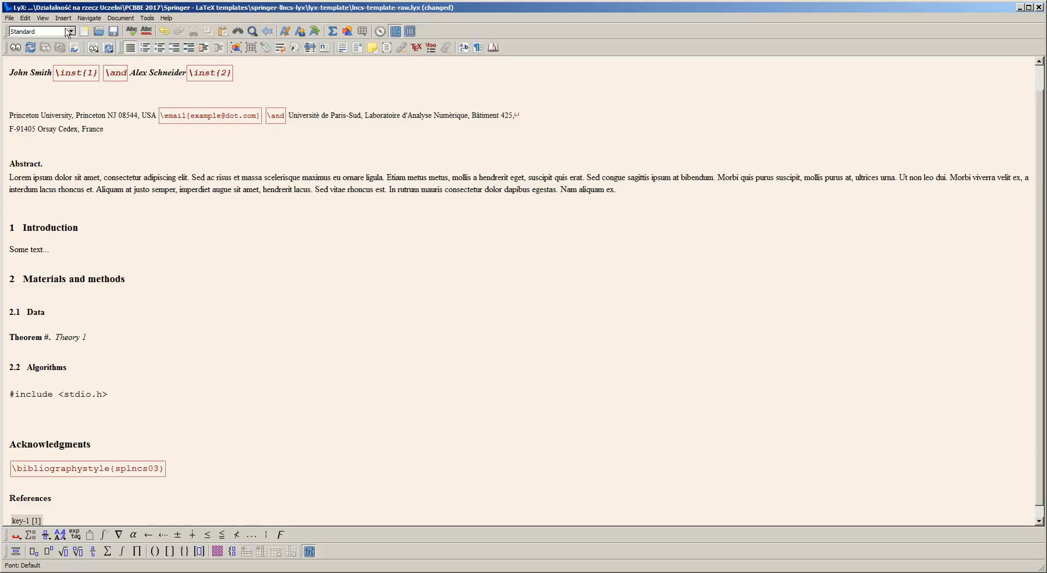
# Step: Add the line "Numbered equation:" below the #include <stdio.h> line and insert an empty numbered formula beneath it
pyautogui.write('Numbered equation:')
pyautogui.press('Return')
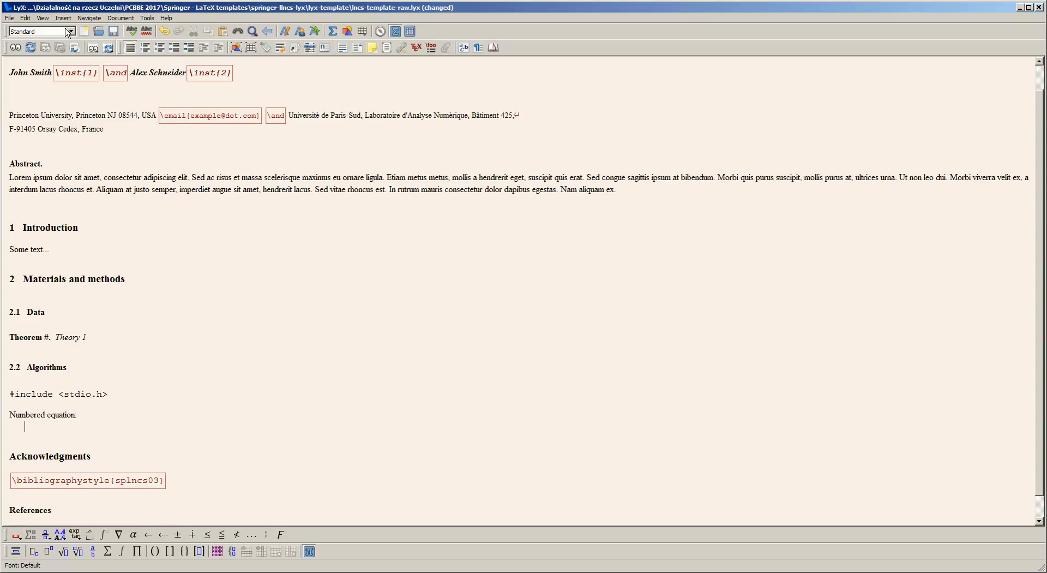
pyautogui.click(64, 18)
pyautogui.moveTo(78, 34)
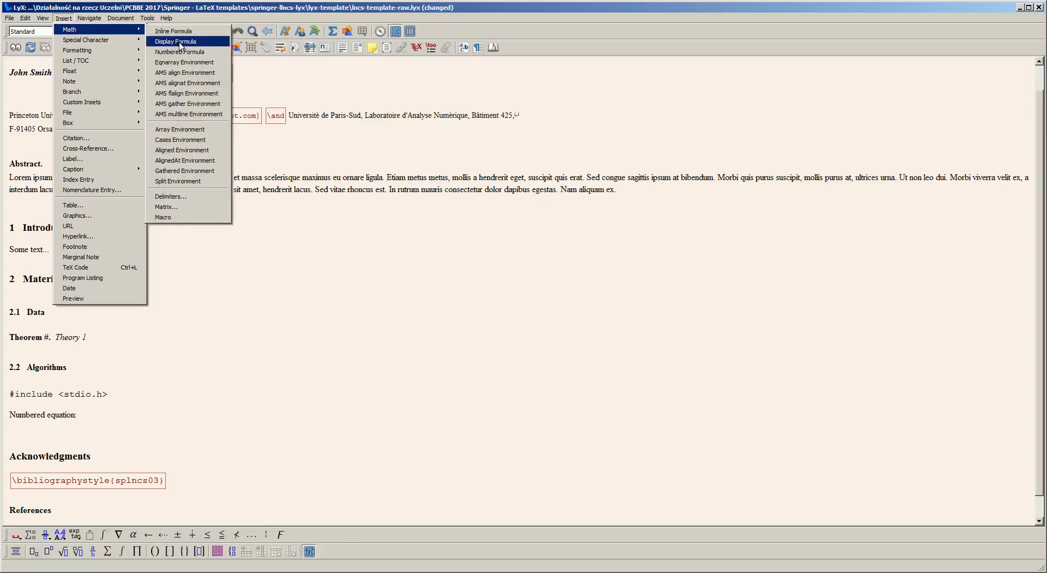
pyautogui.click(180, 52)
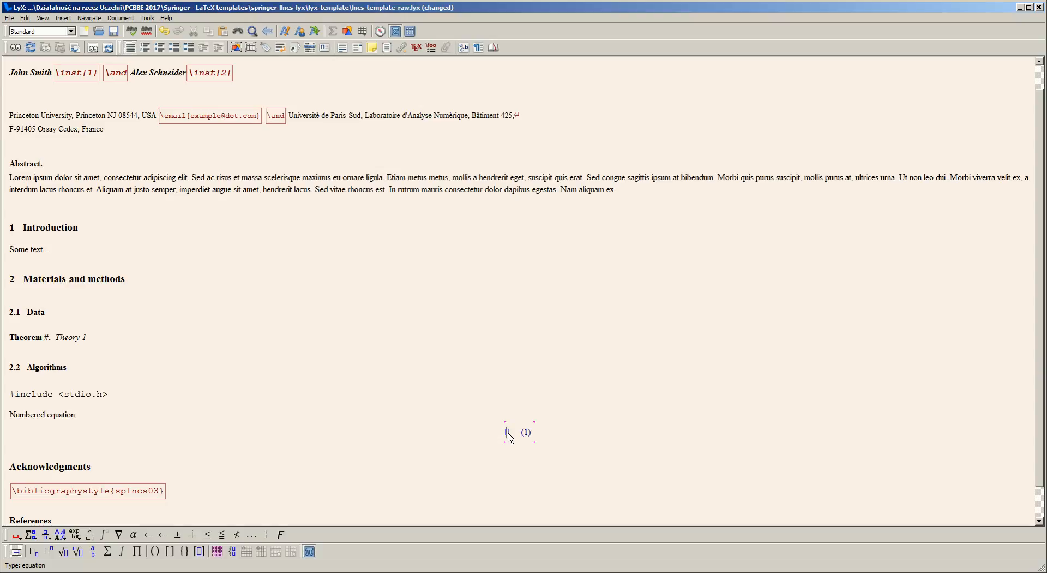
# Step: Enter E=mc^2 in the numbered formula, with the 2 as a superscript
pyautogui.write('E=')
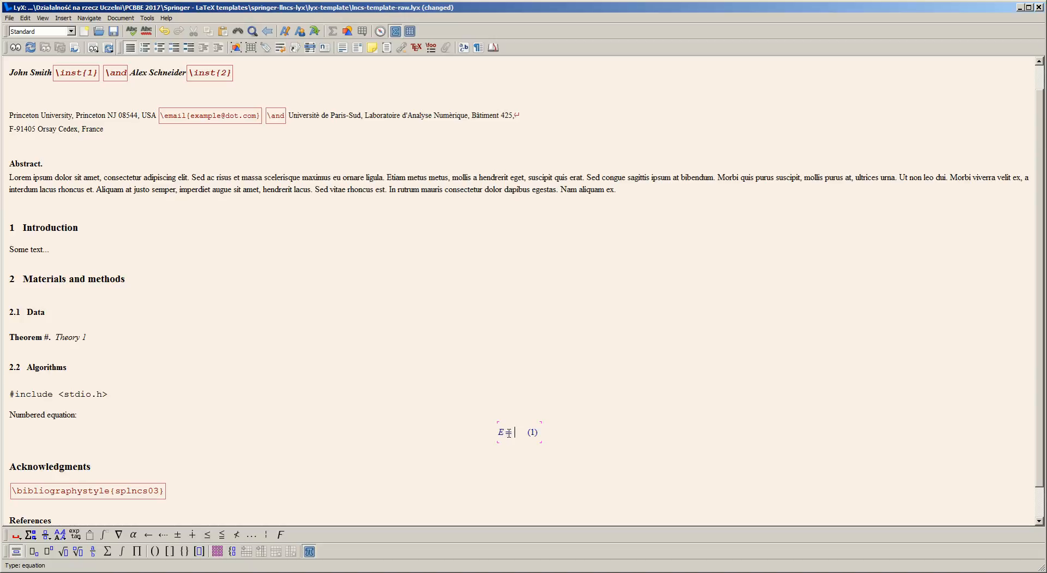
pyautogui.write('mc')
pyautogui.click(52, 548)
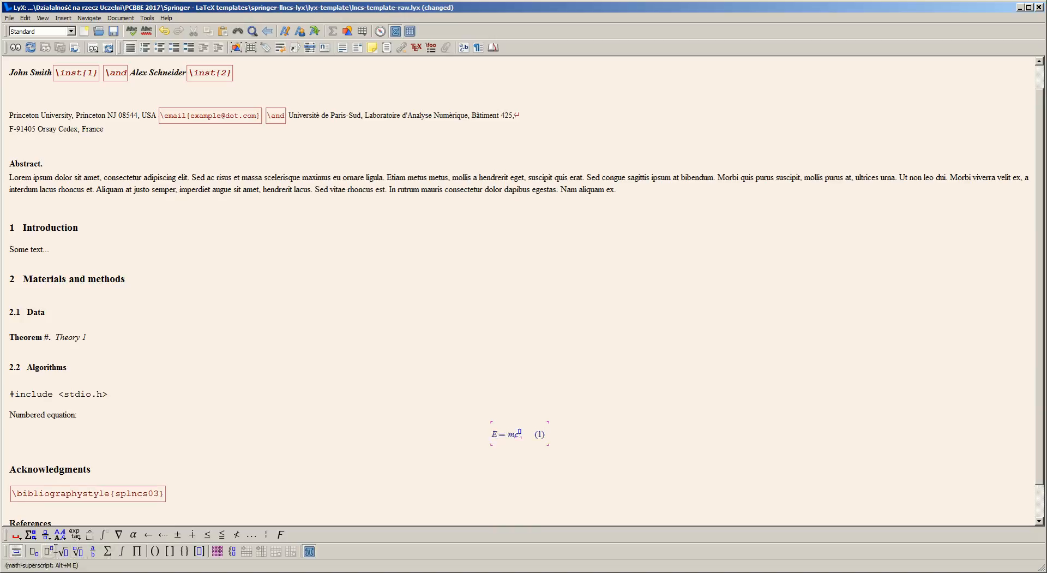
pyautogui.write('2')
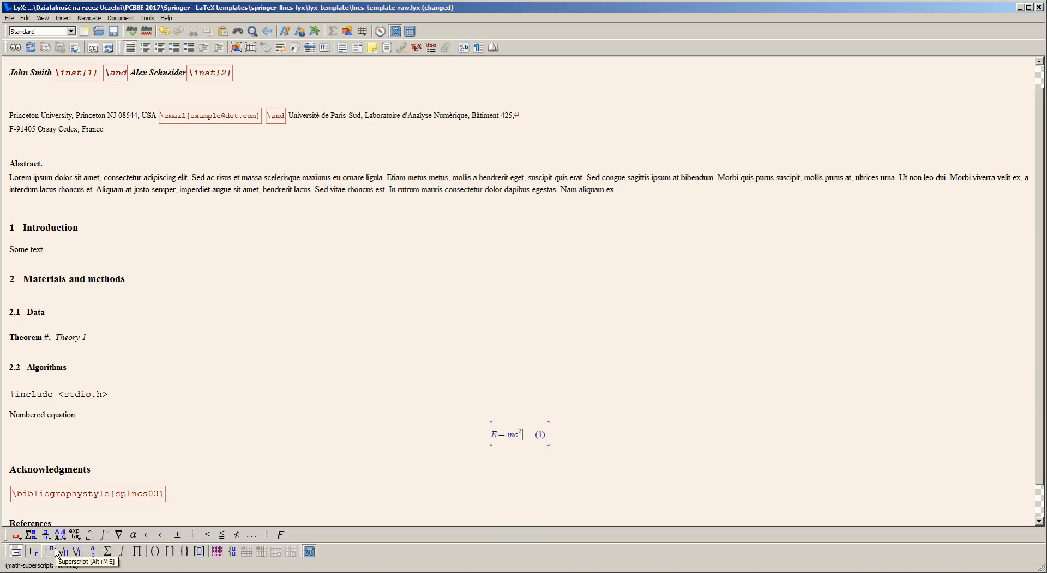
pyautogui.click(555, 437)
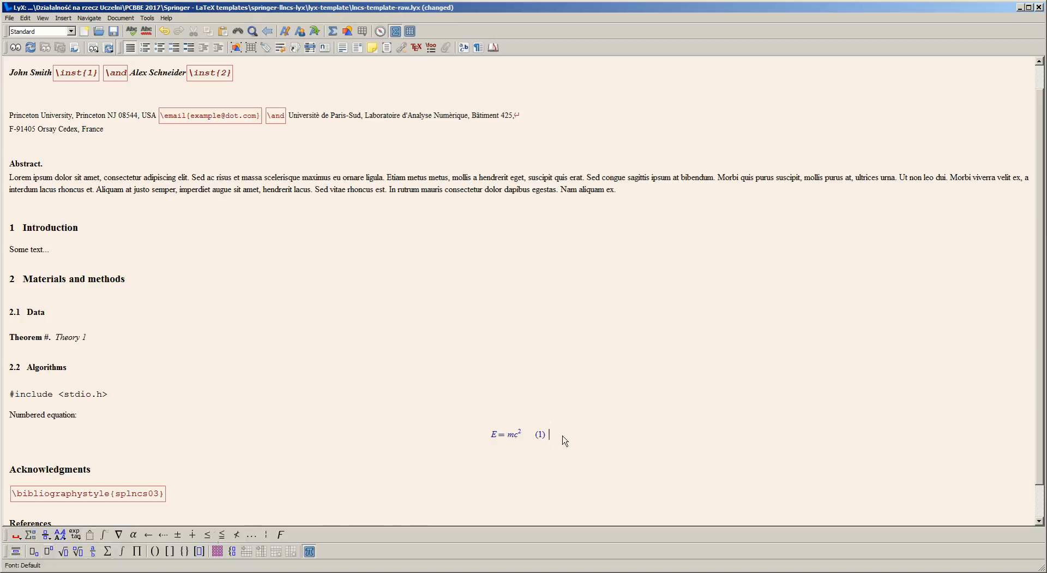
# Step: Give the E=mc^2 equation the label eq:einstein
pyautogui.click(537, 435)
pyautogui.doubleClick(539, 435)
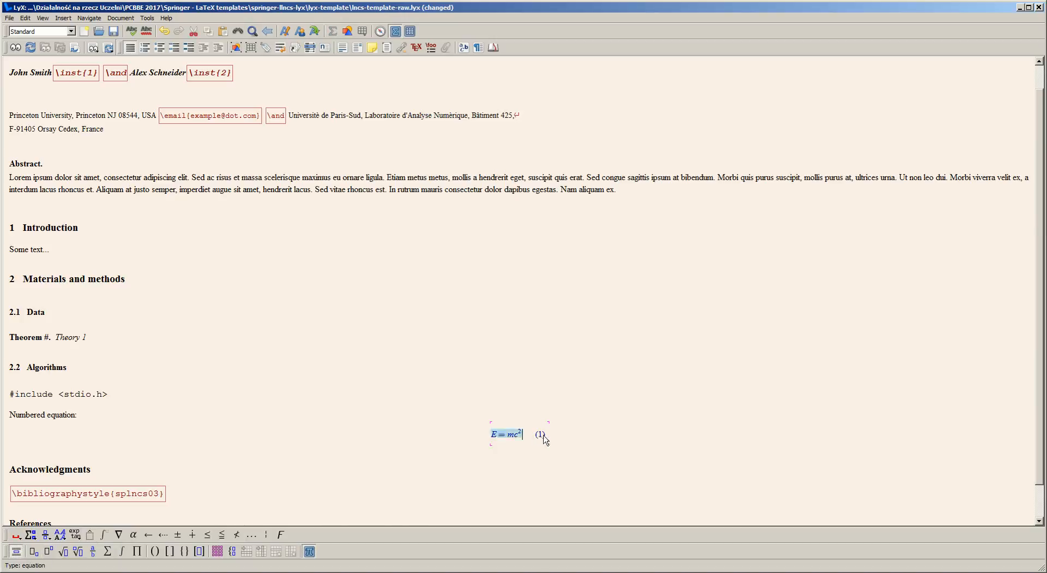
pyautogui.click(547, 435)
pyautogui.rightClick(529, 439)
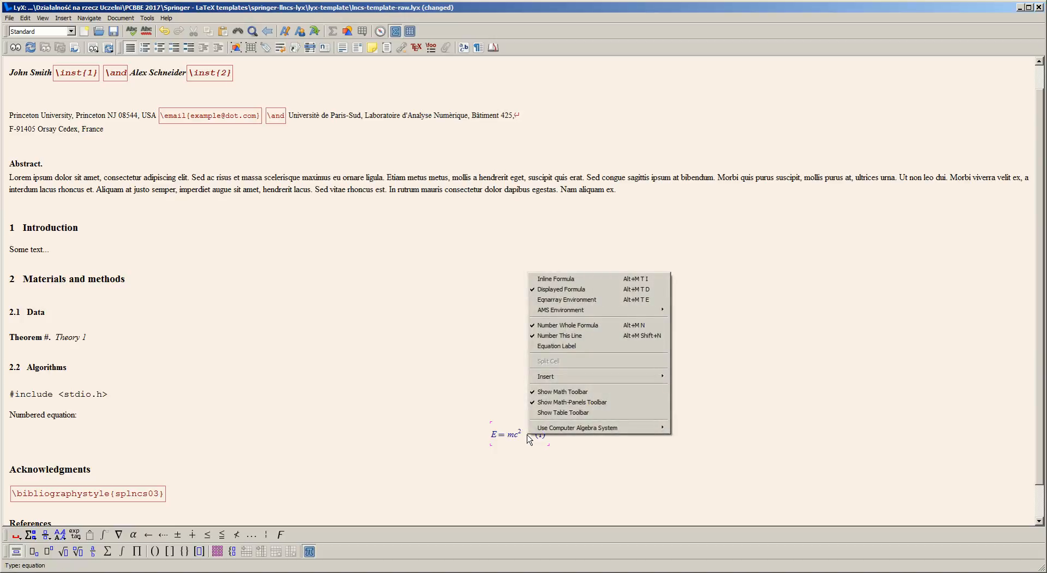
pyautogui.click(543, 346)
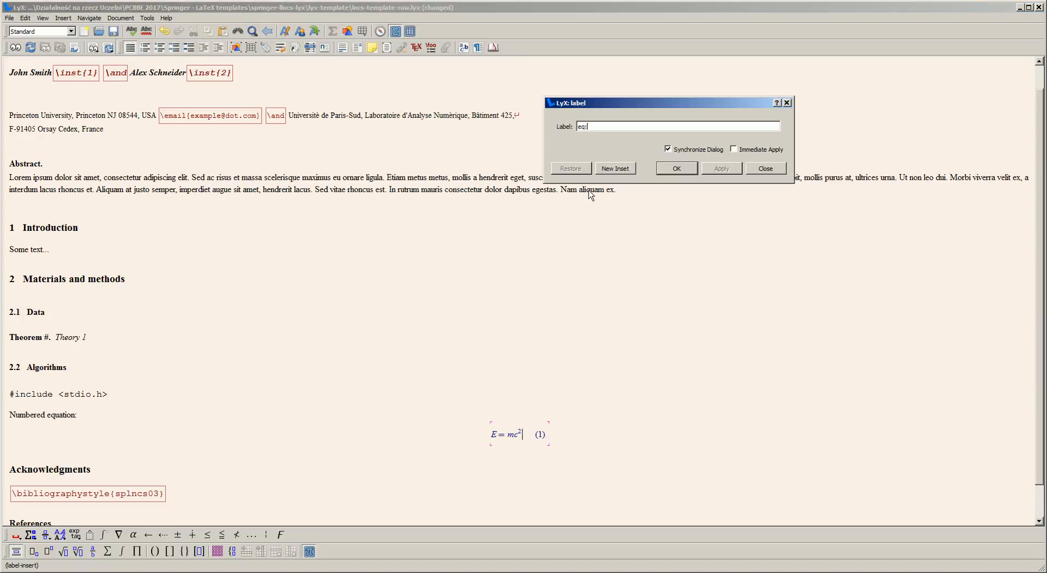
pyautogui.write('einstein')
pyautogui.click(683, 166)
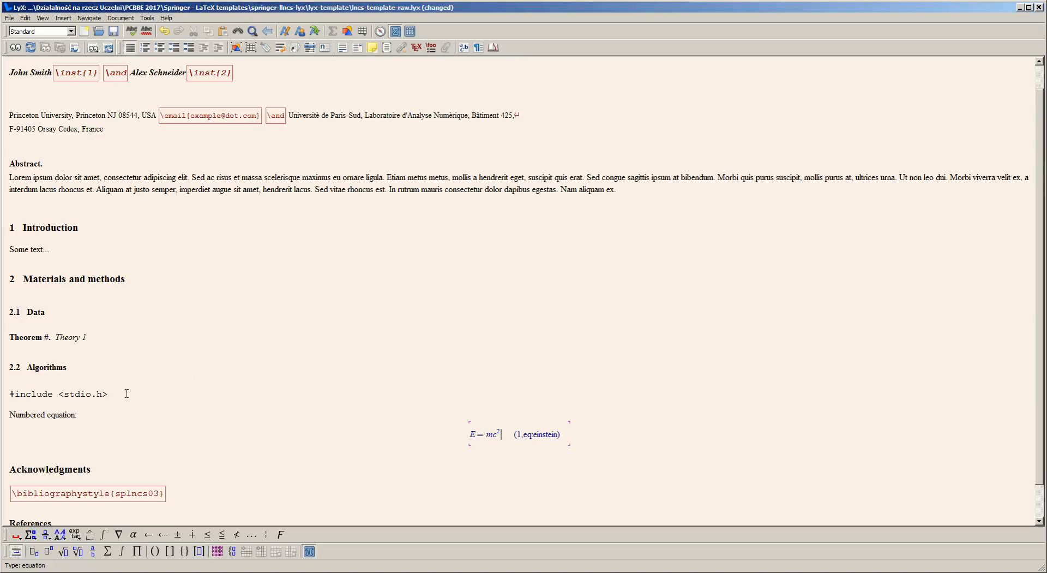
# Step: Below the equation, write "Refer to the equation" on a new line, followed by a cross-reference to eq:einstein
pyautogui.click(590, 438)
pyautogui.press('Return')
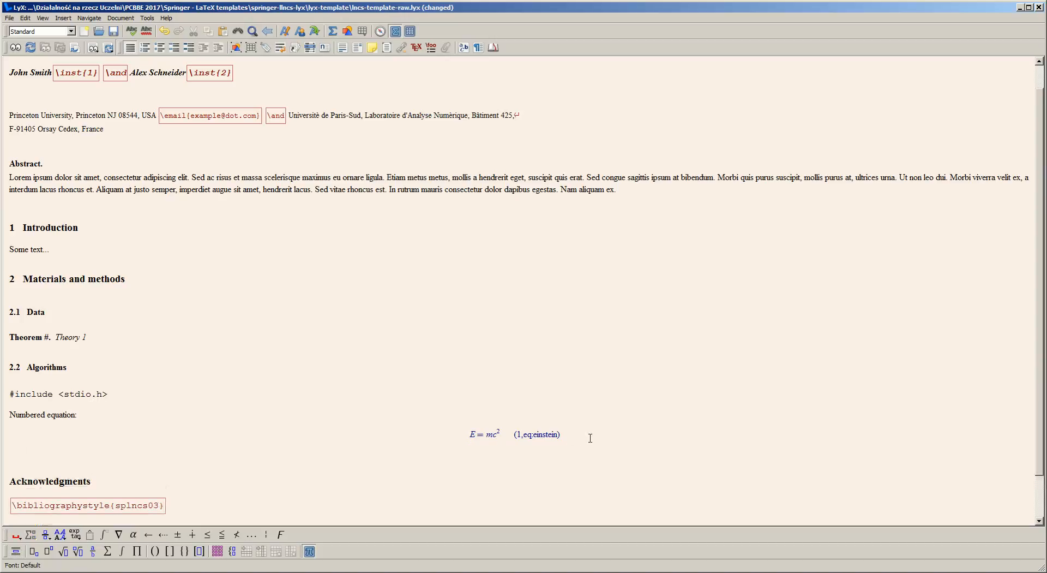
pyautogui.write('Refer to the equation')
pyautogui.click(286, 49)
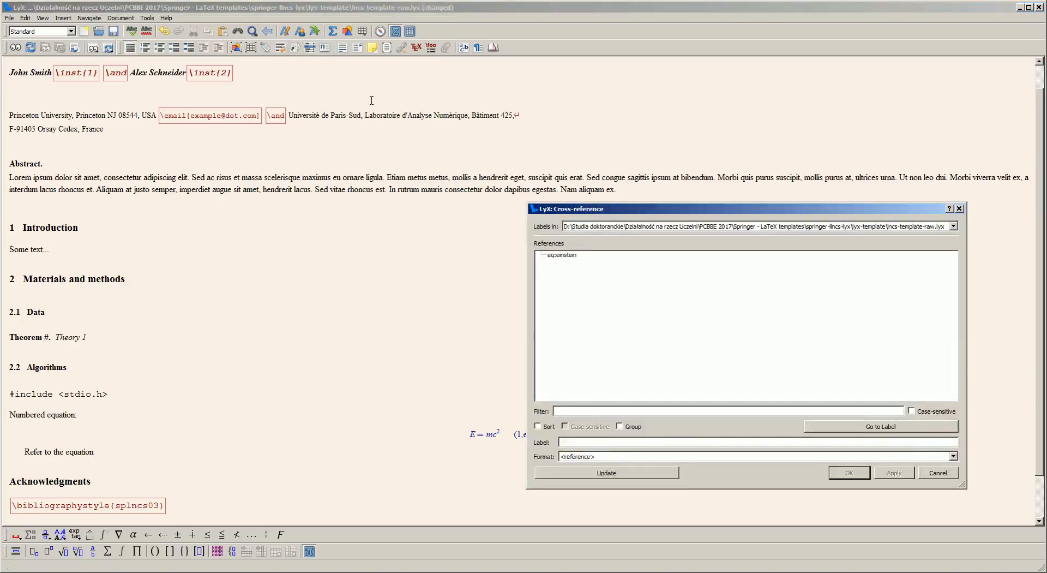
pyautogui.click(559, 254)
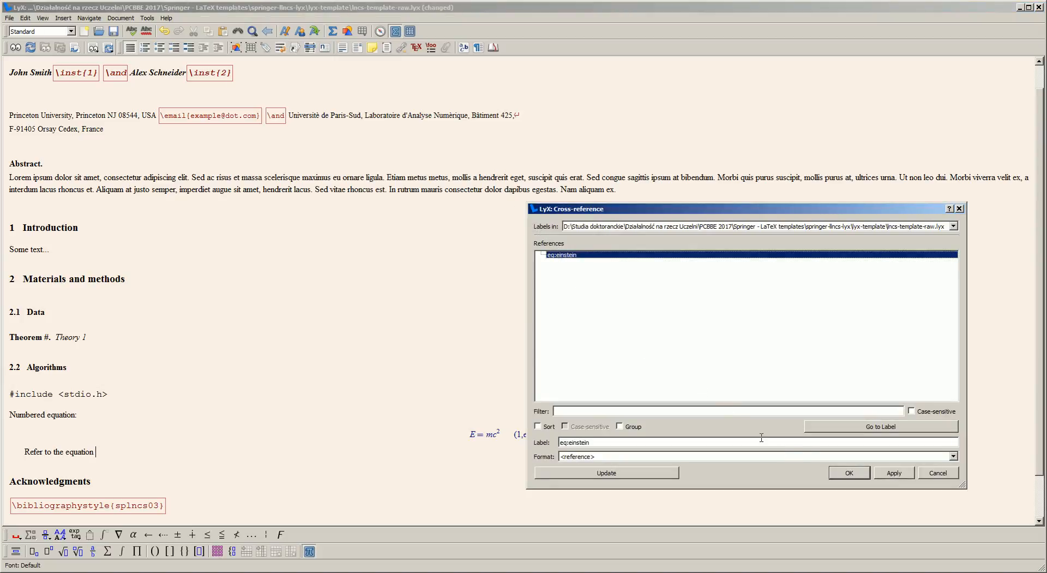
pyautogui.click(841, 470)
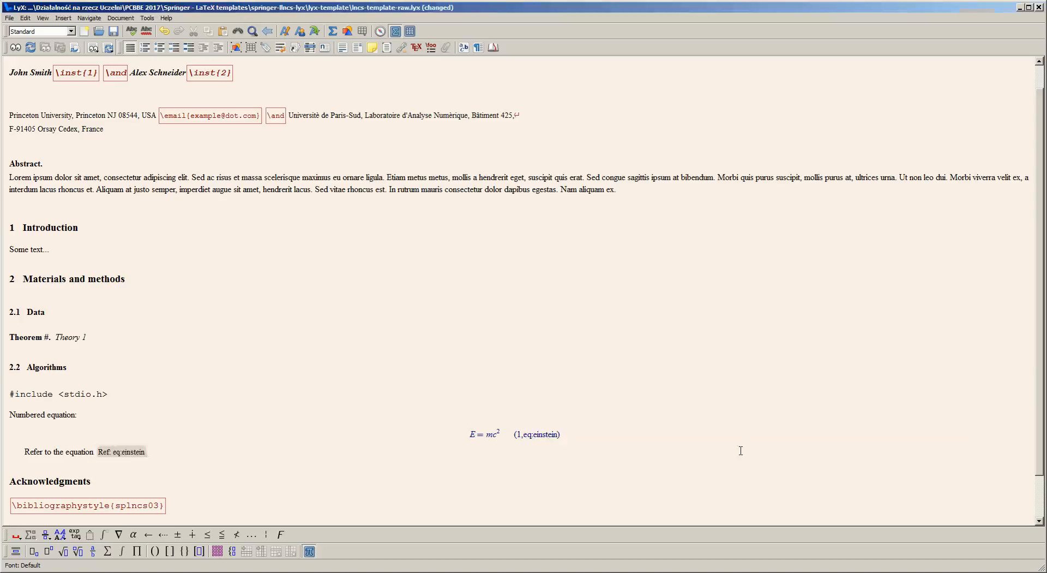
# Step: Set the cross-reference format to (<reference>) and end the sentence with a period
pyautogui.click(138, 451)
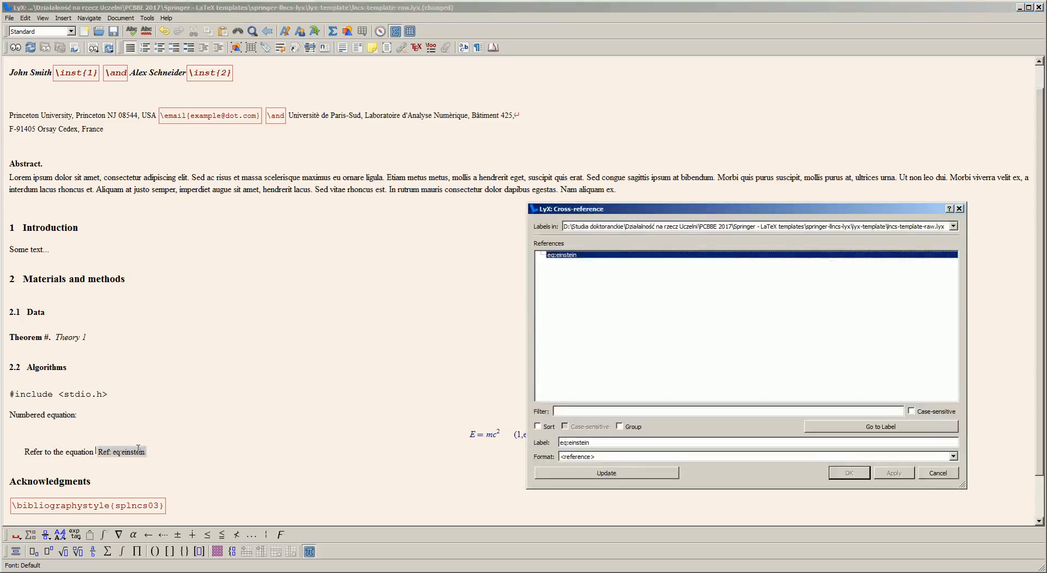
pyautogui.click(559, 456)
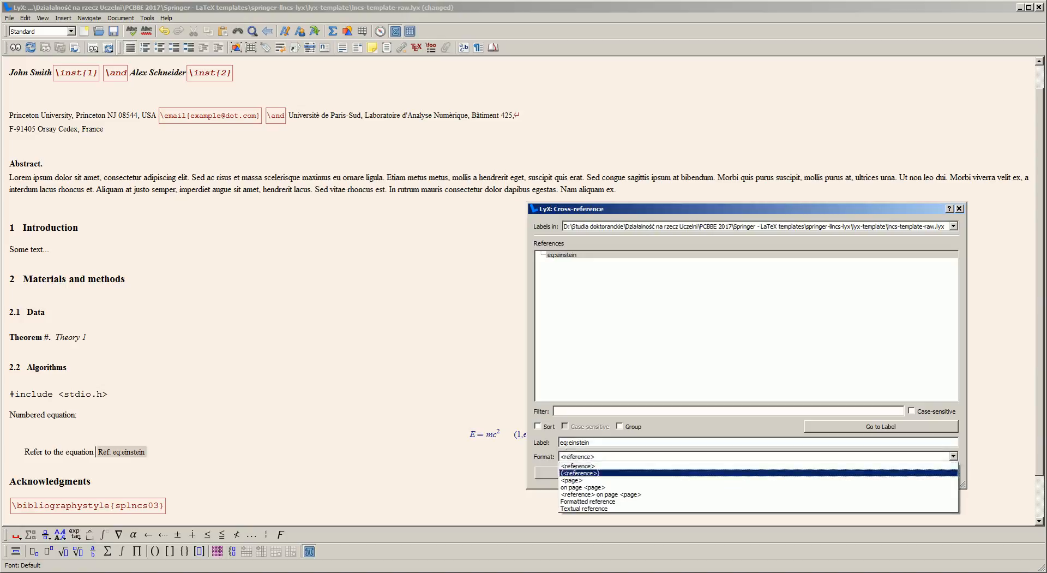
pyautogui.click(575, 472)
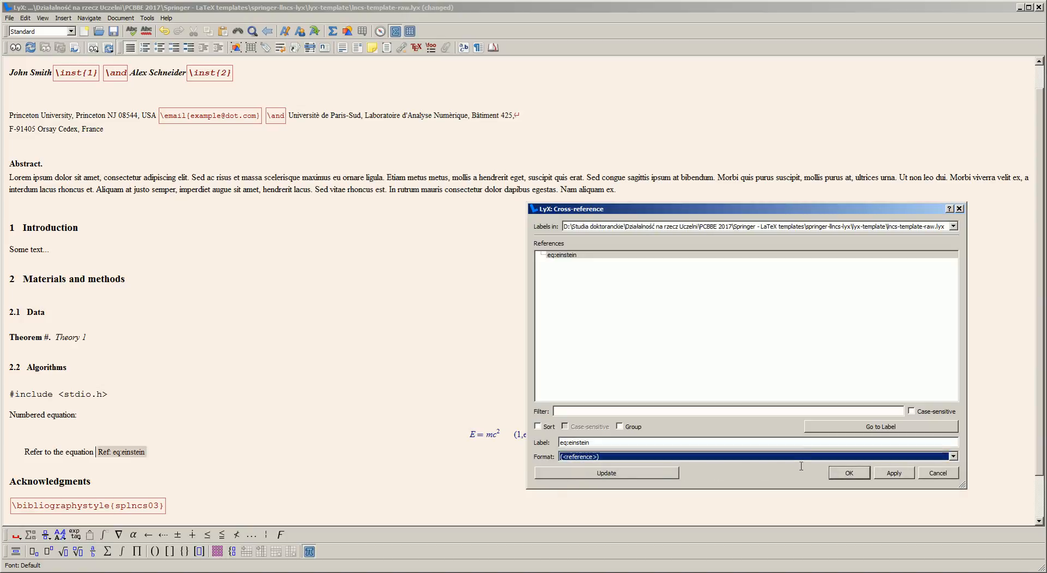
pyautogui.click(845, 471)
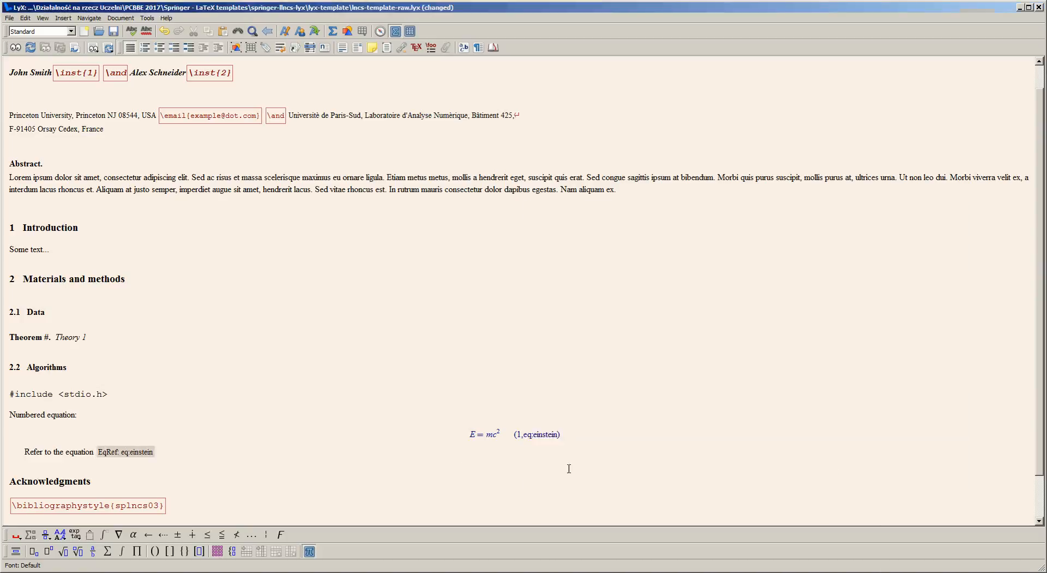
pyautogui.click(302, 448)
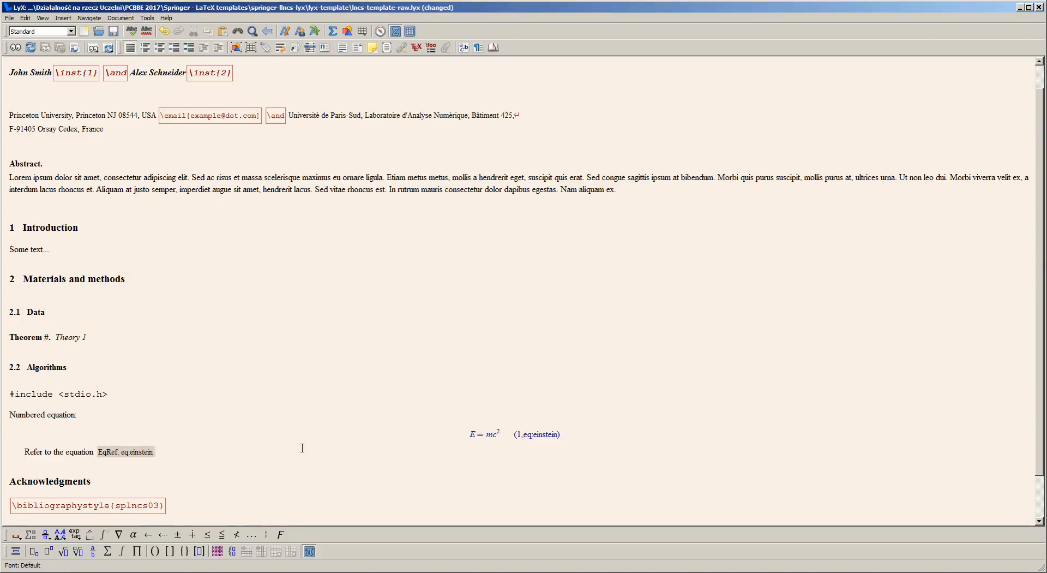
pyautogui.write('.')
# Step: Preview the document as a PDF, check the numbered equation and its reference, and return to LyX
pyautogui.click(16, 47)
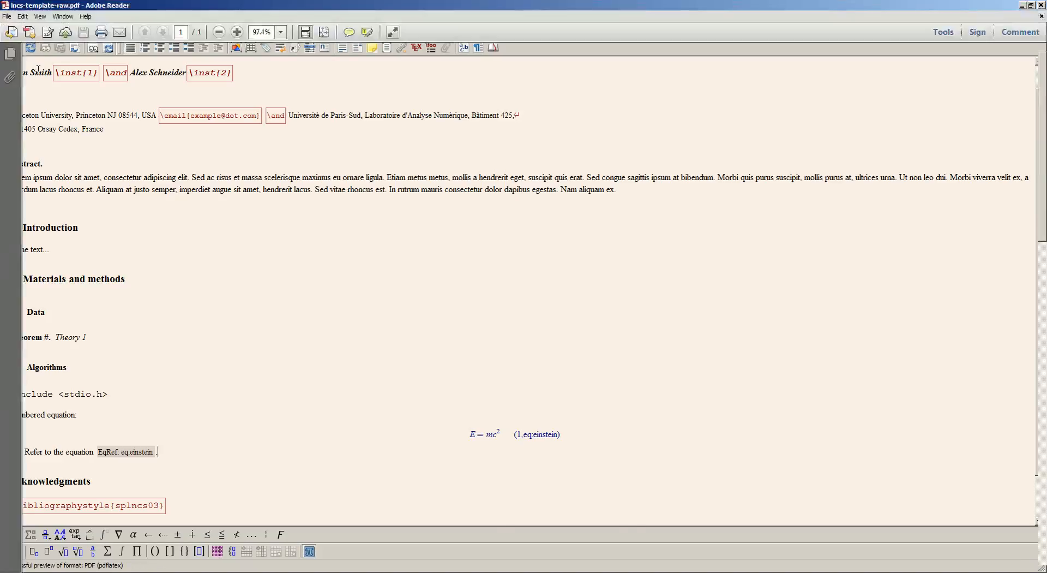
pyautogui.scroll(-10, 331, 252)
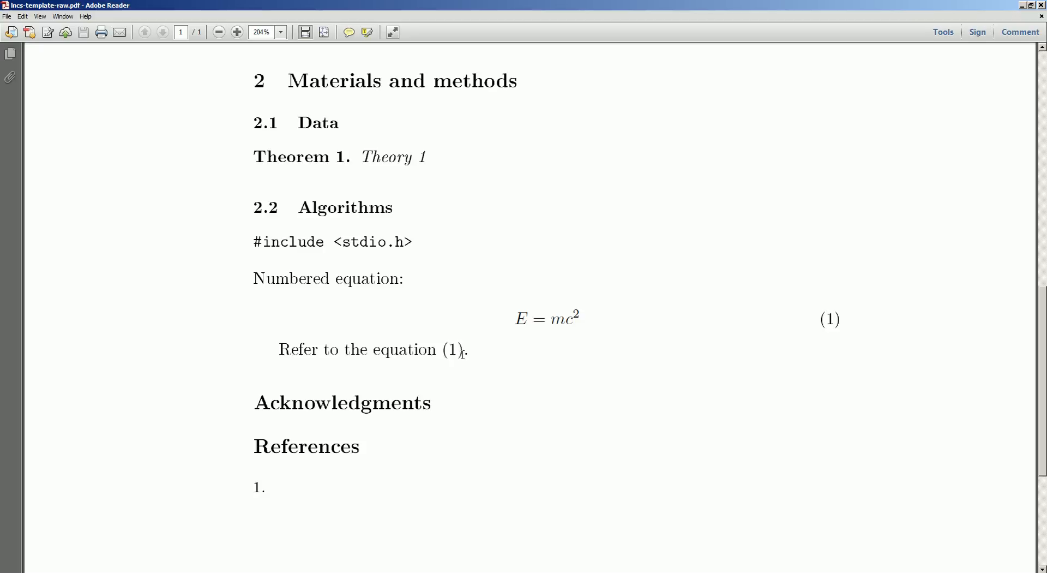
pyautogui.hotkey('alt', 'Tab')
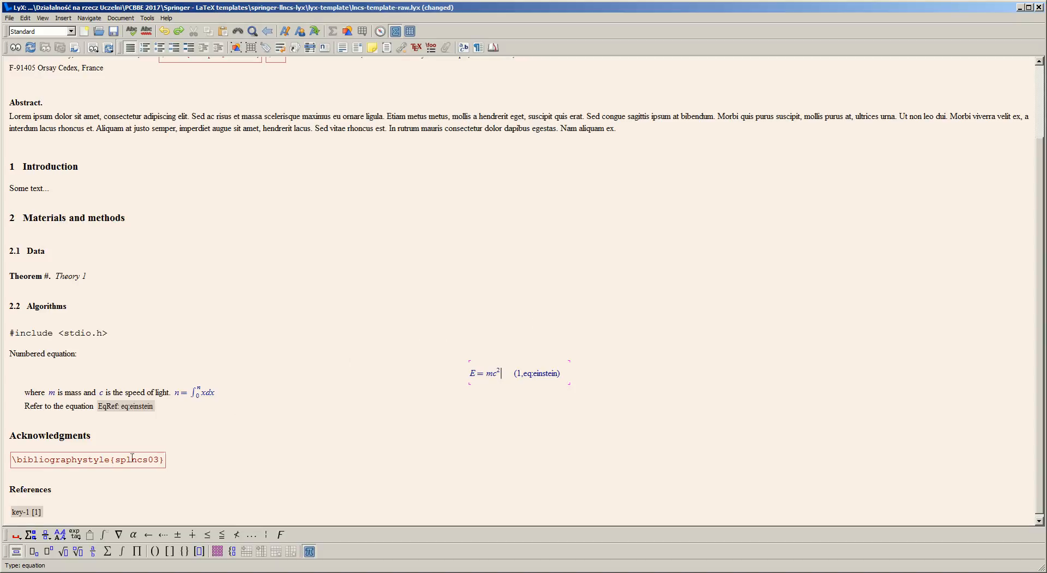
# Step: Append the condition "for c > 0" to the E=mc^2 equation, with the word "for" in normal text mode
pyautogui.click(60, 534)
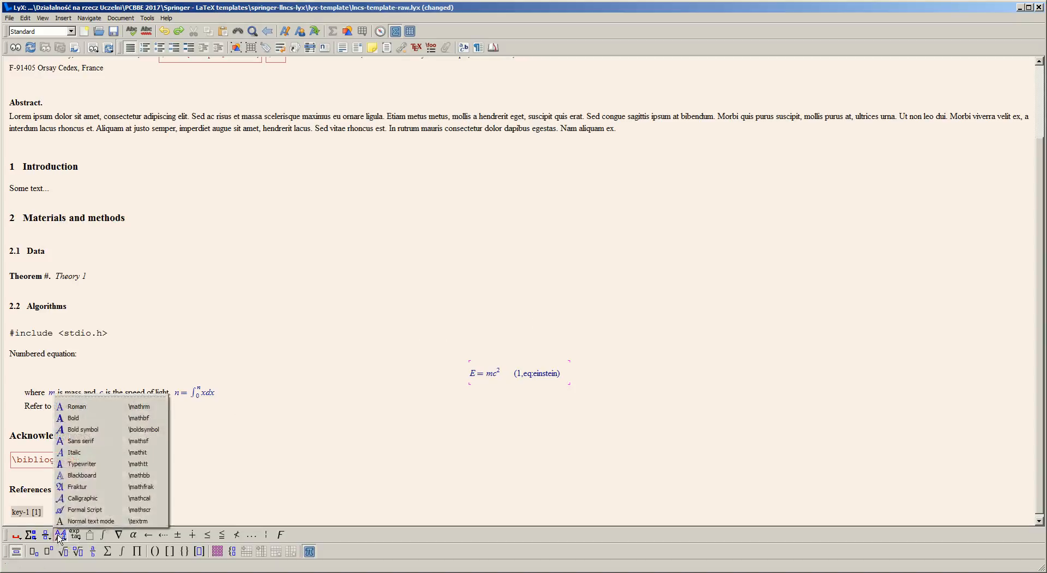
pyautogui.click(85, 521)
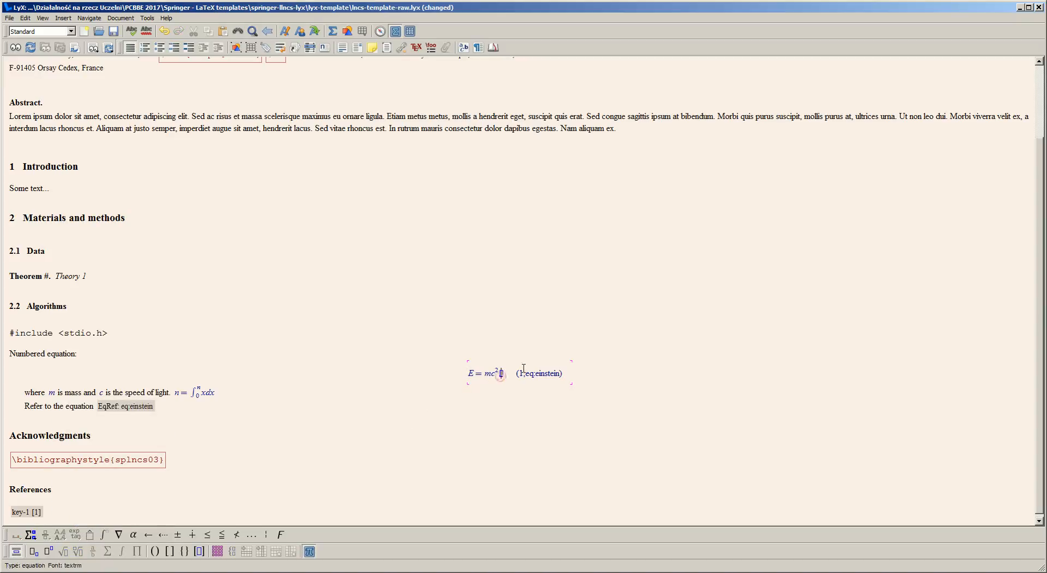
pyautogui.write('for')
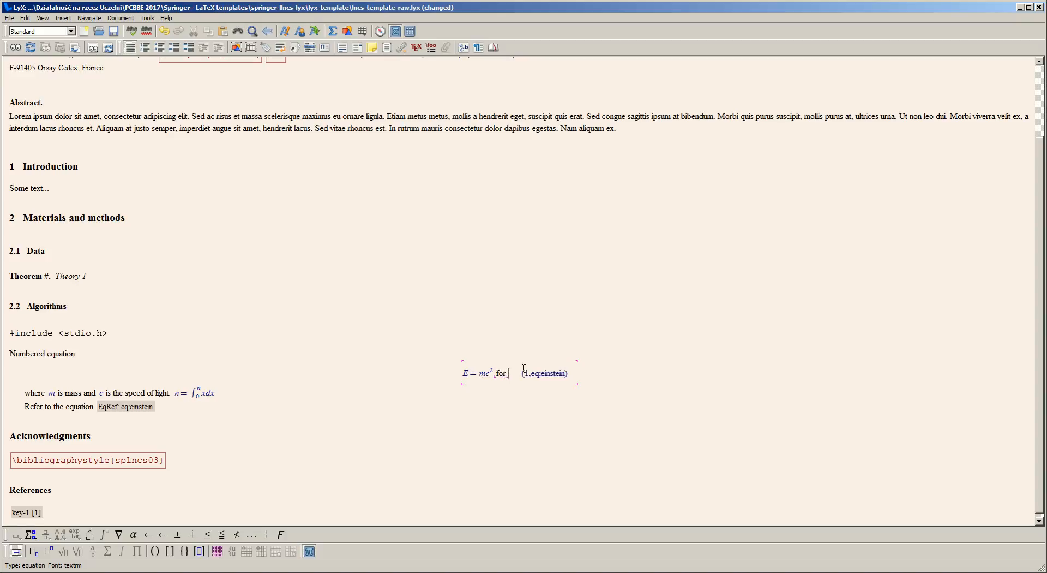
pyautogui.press('Right')
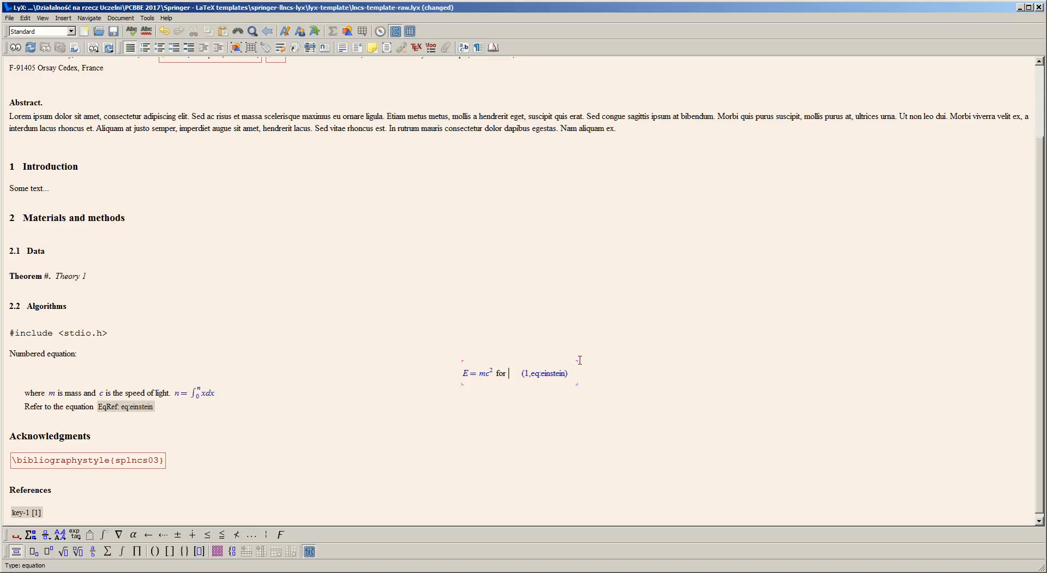
pyautogui.write('c > 0')
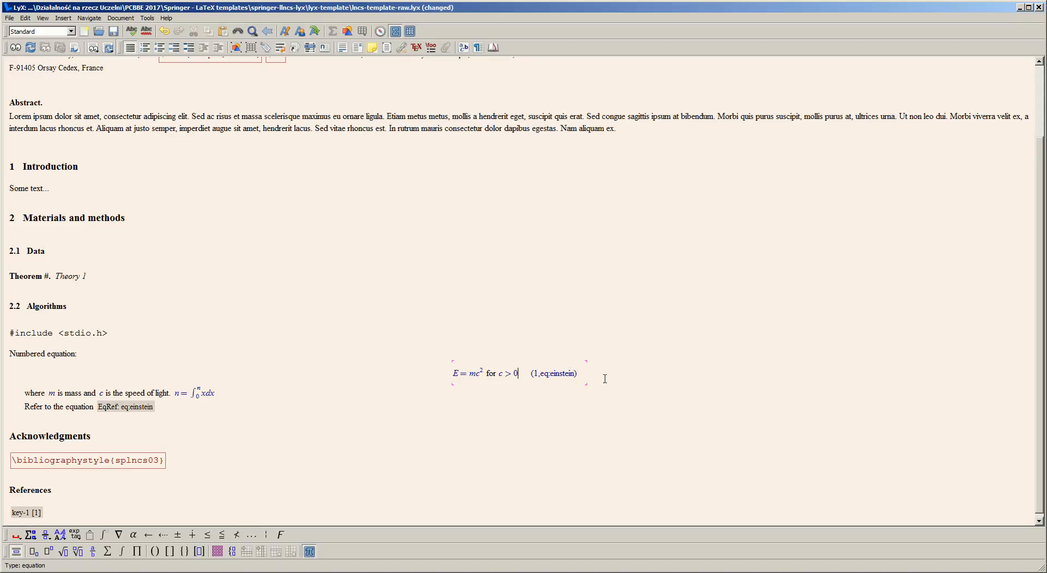
# Step: Insert a numbered formula on a new line below the "Refer to the equation" sentence
pyautogui.click(480, 403)
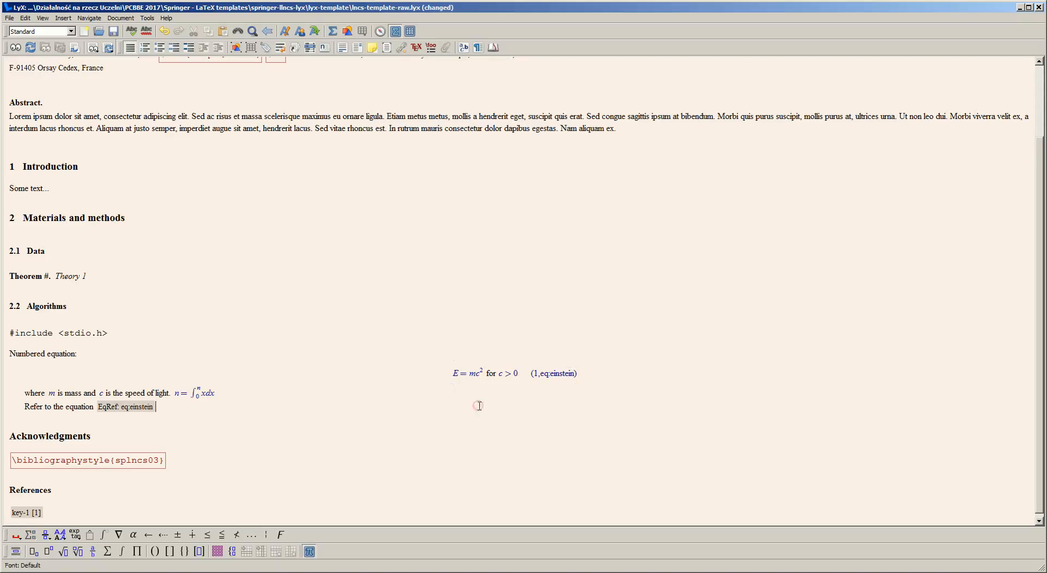
pyautogui.press('Return')
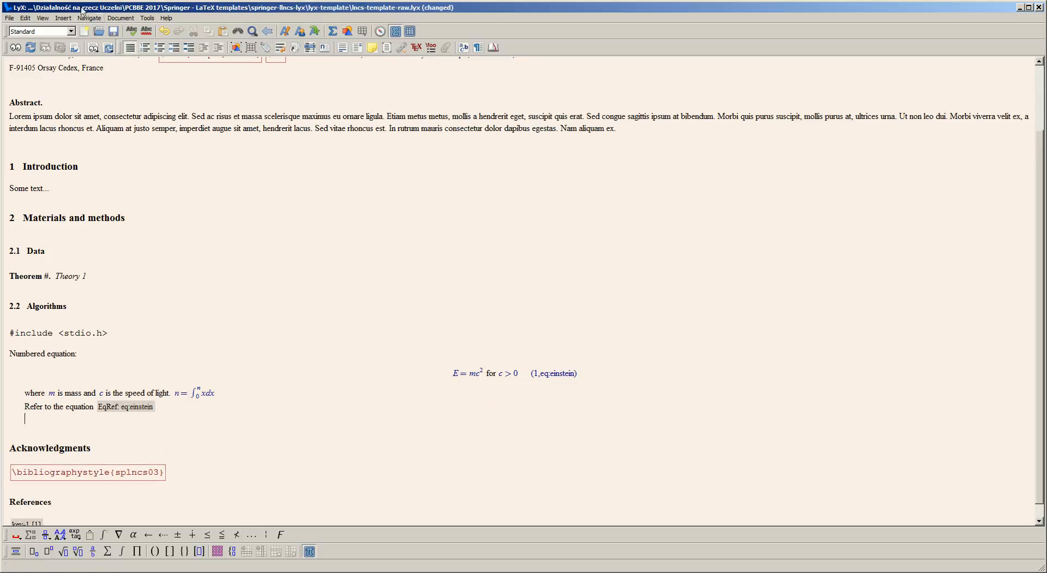
pyautogui.click(63, 18)
pyautogui.moveTo(71, 30)
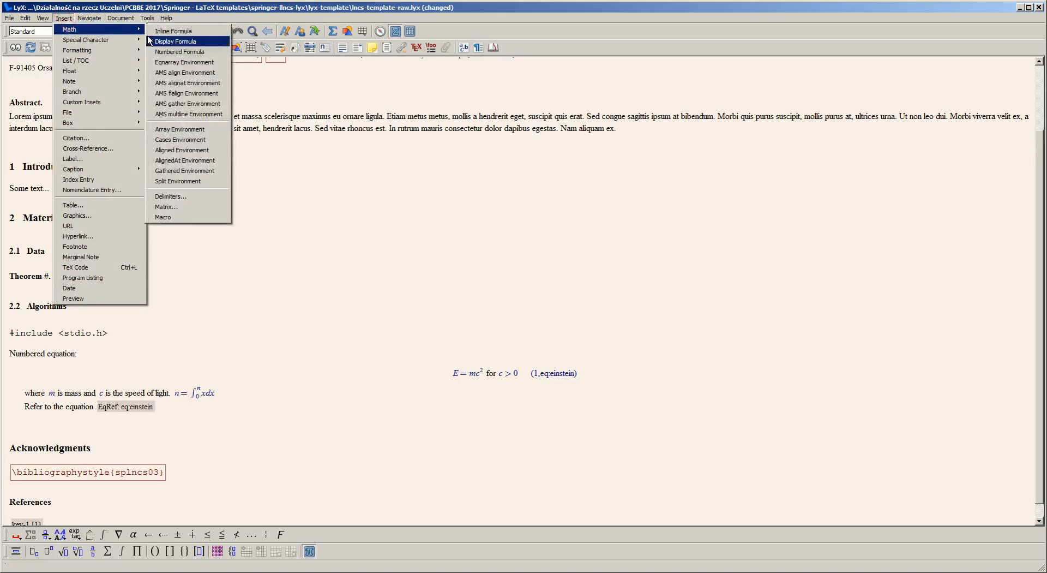
pyautogui.click(183, 56)
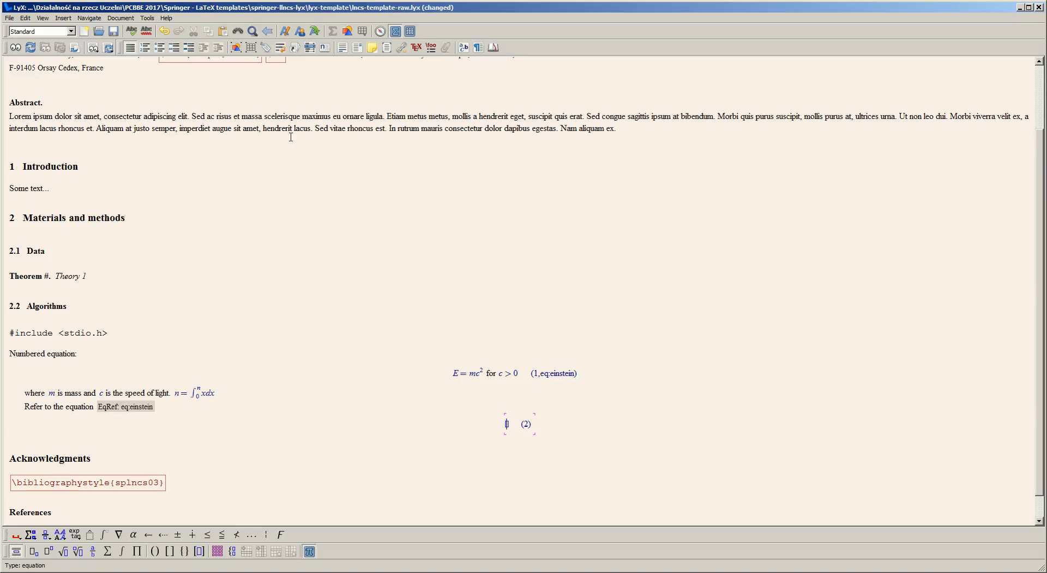
# Step: Enter a^2+b^2=c^2 in the new numbered formula, keeping each 2 as a separate superscript, and end it with a spaced period
pyautogui.write('a')
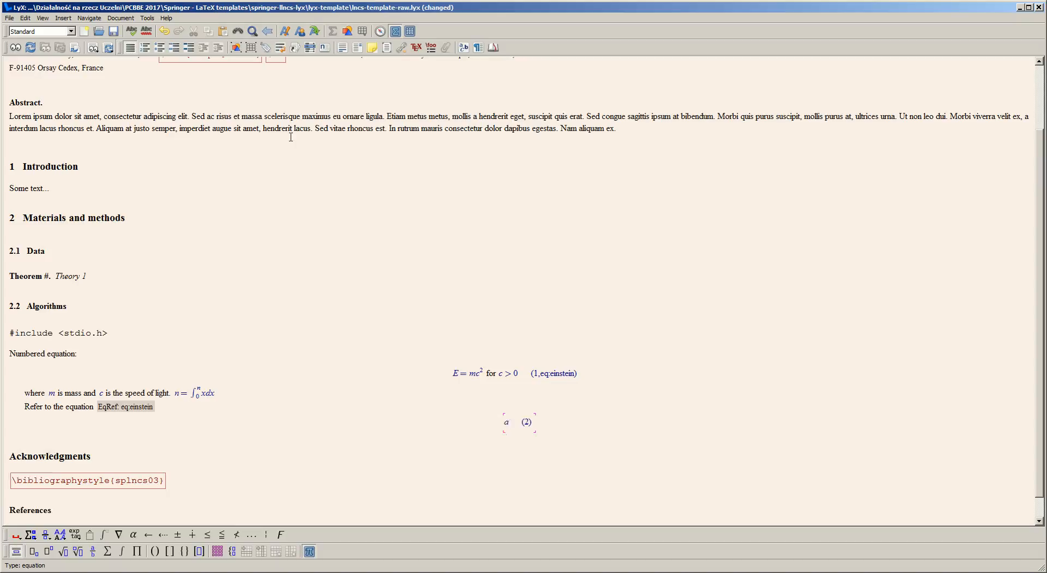
pyautogui.write('^2+b^')
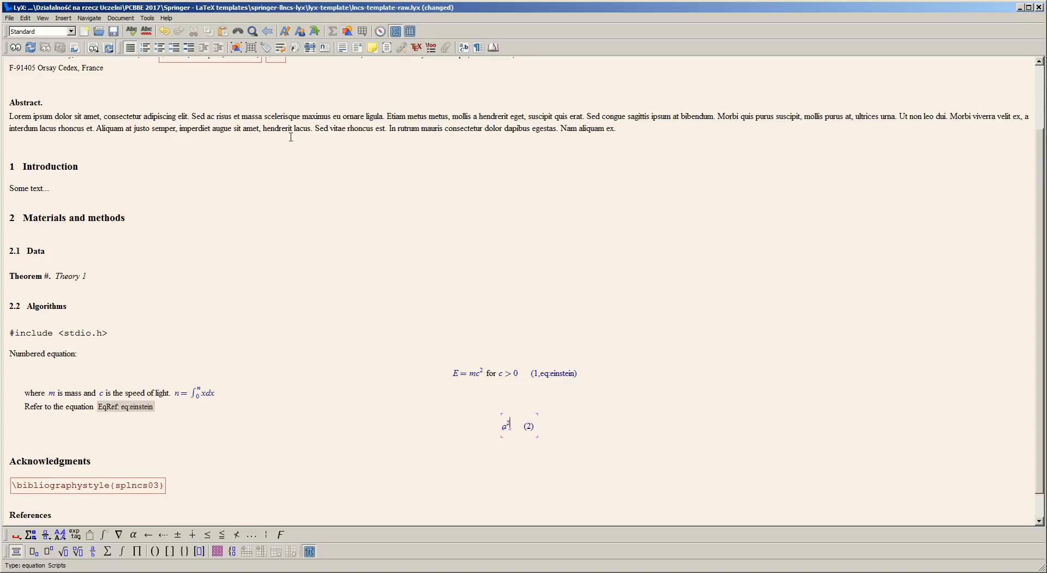
pyautogui.press('BackSpace')
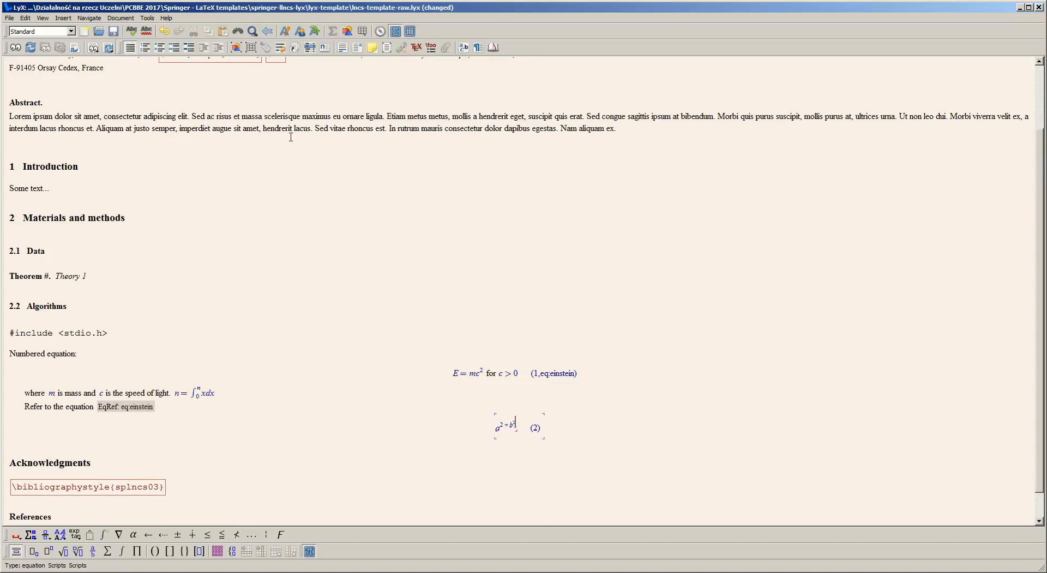
pyautogui.press('BackSpace')
pyautogui.press('BackSpace')
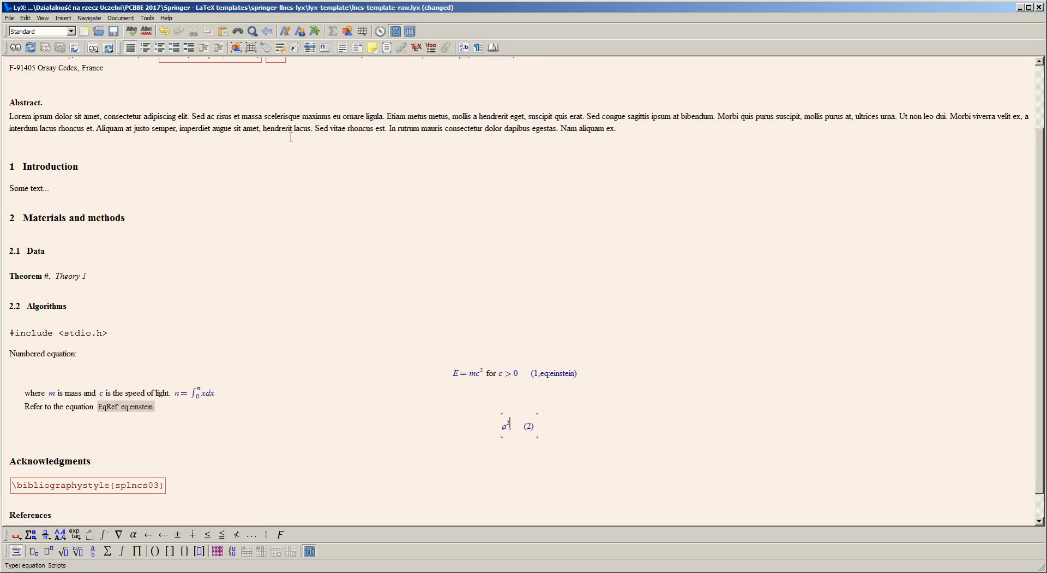
pyautogui.press('Right')
pyautogui.write('+b^2')
pyautogui.press('Right')
pyautogui.write('=c^2')
pyautogui.press('Right')
pyautogui.write('_')
pyautogui.press('space')
# Step: Preview the document as a PDF and check both numbered equations and the equation reference
pyautogui.press('Escape')
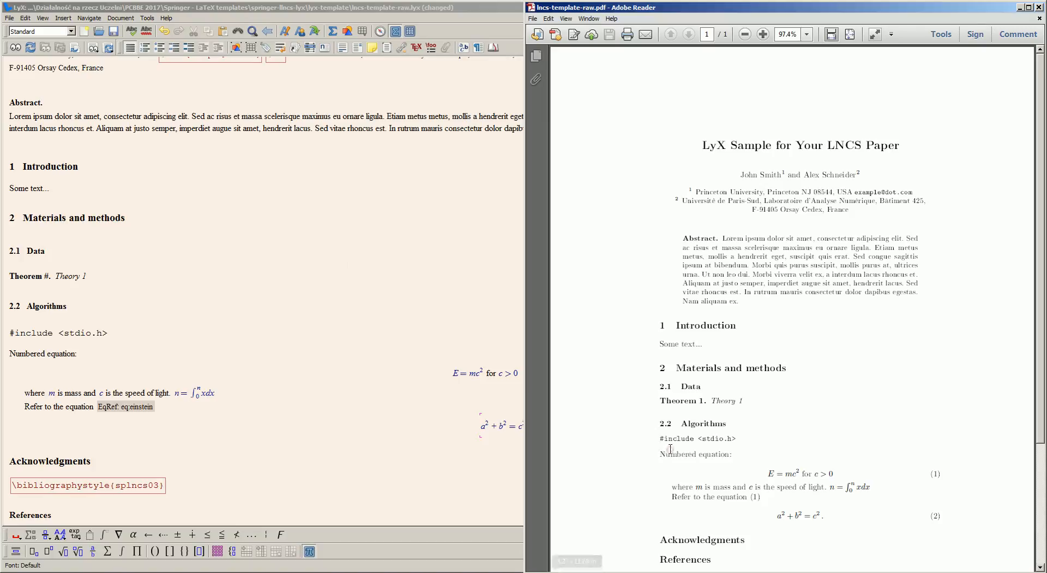
pyautogui.scroll(-3, 671, 452)
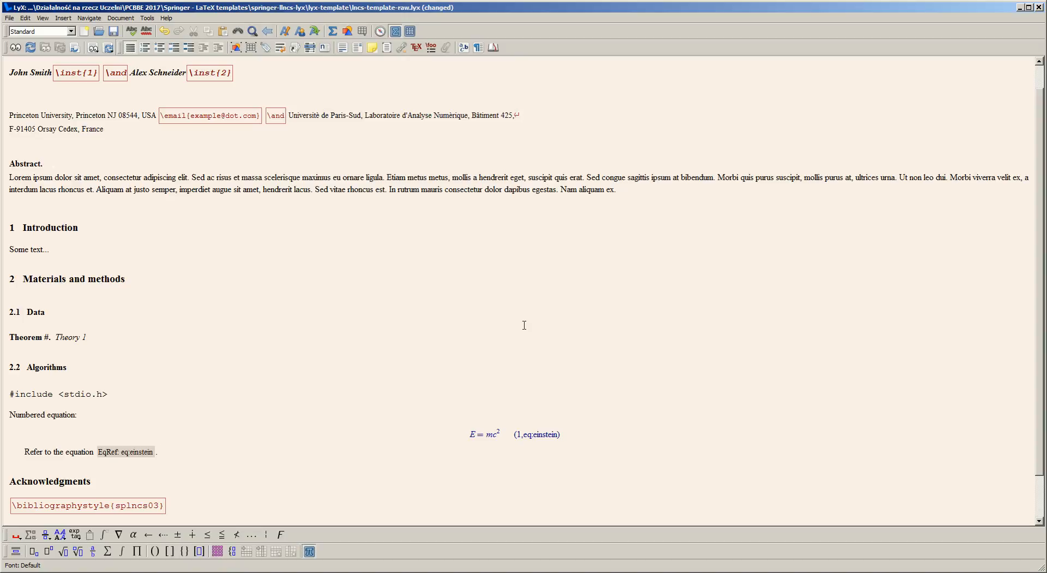
# Step: Delete the period after the cross-reference and add a line starting with "where" directly below the E=mc^2 equation
pyautogui.press('BackSpace')
pyautogui.click(588, 434)
pyautogui.press('Return')
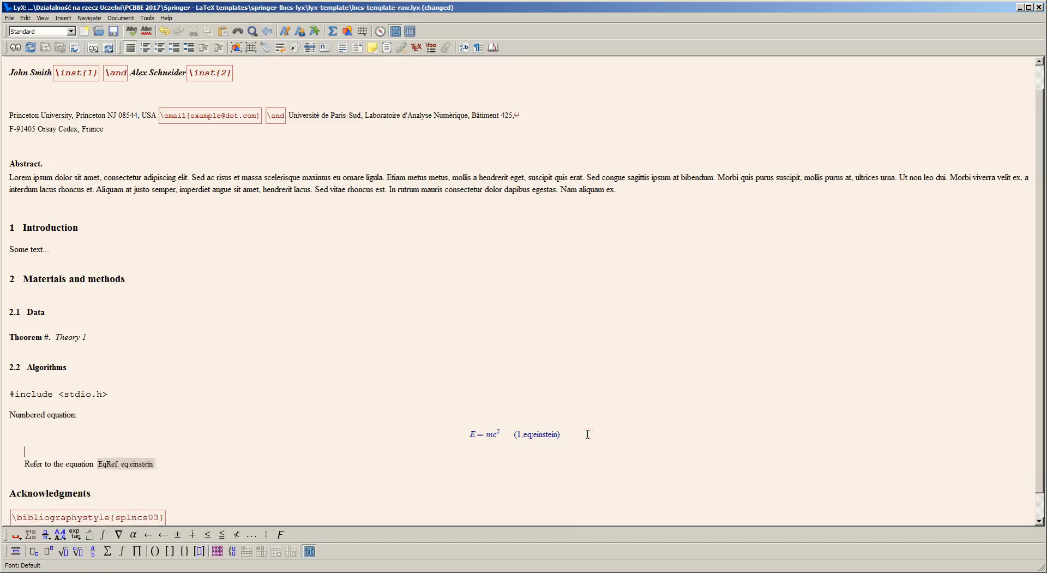
pyautogui.write('where')
# Step: Continue the "where" line with the inline formula m followed by the text "is mass and"
pyautogui.click(63, 18)
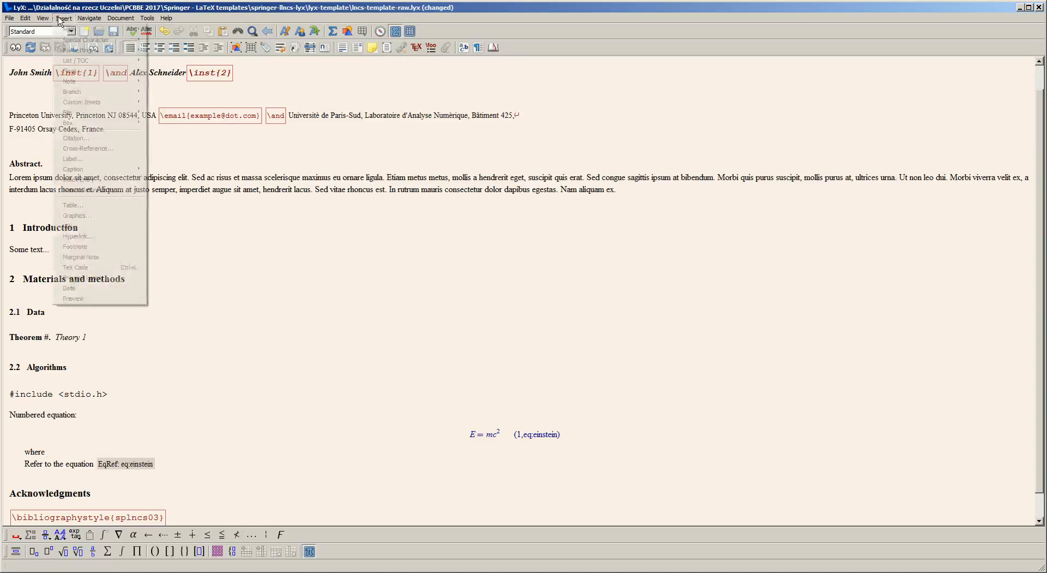
pyautogui.moveTo(67, 30)
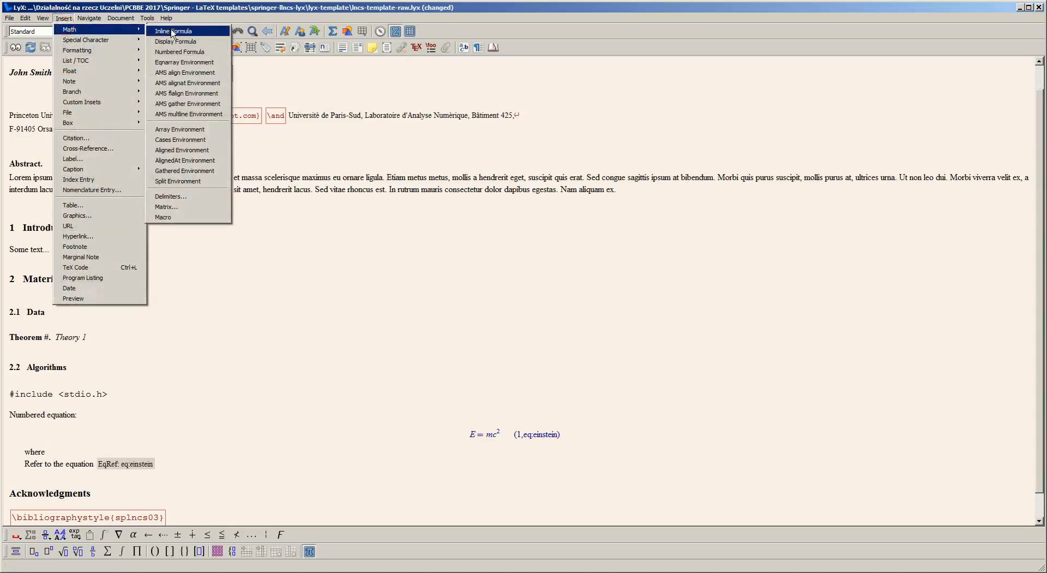
pyautogui.click(180, 30)
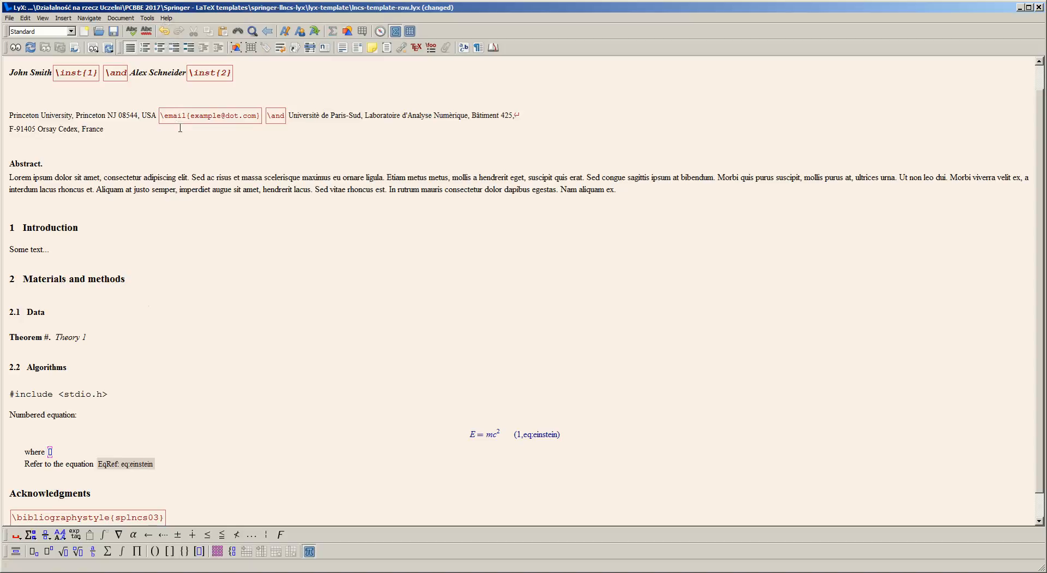
pyautogui.write('m')
pyautogui.press('Right')
pyautogui.write('is mass and')
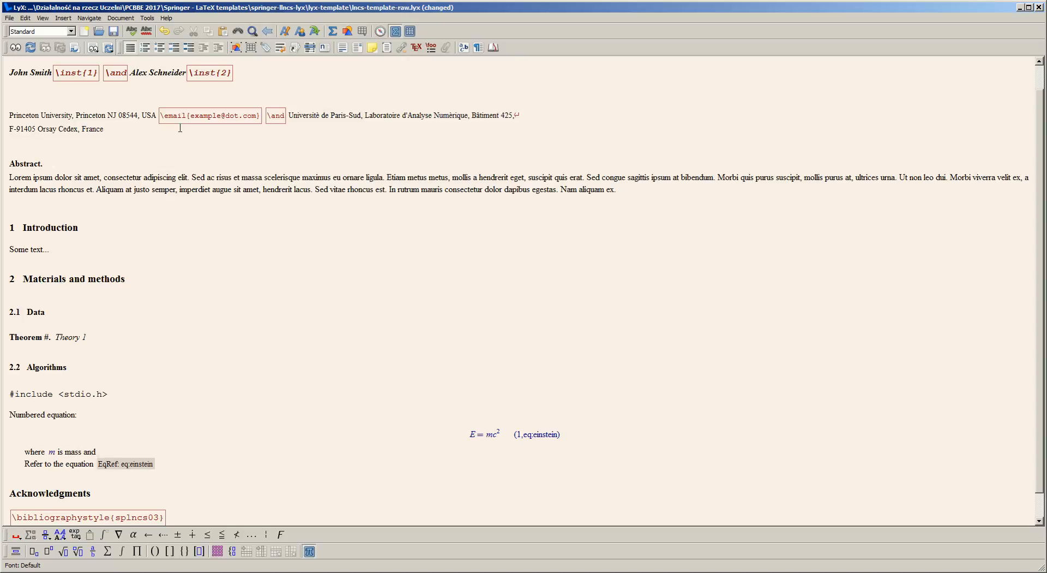
# Step: Add the inline formula c followed by "is the speed of light." to complete the sentence
pyautogui.click(64, 18)
pyautogui.moveTo(98, 29)
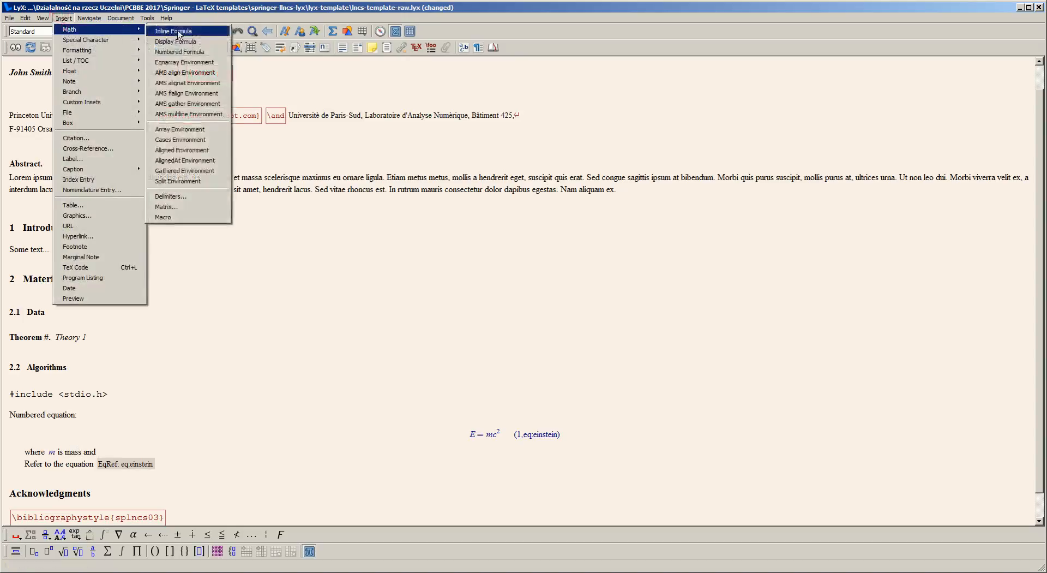
pyautogui.click(177, 32)
pyautogui.write('c')
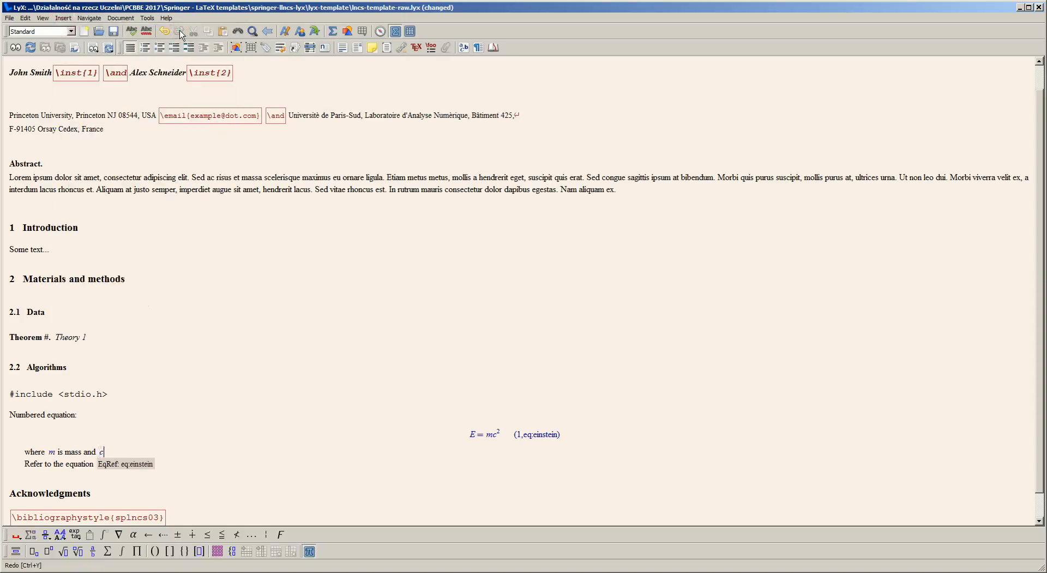
pyautogui.write(' is a')
pyautogui.press('BackSpace')
pyautogui.write('the speed of light.')
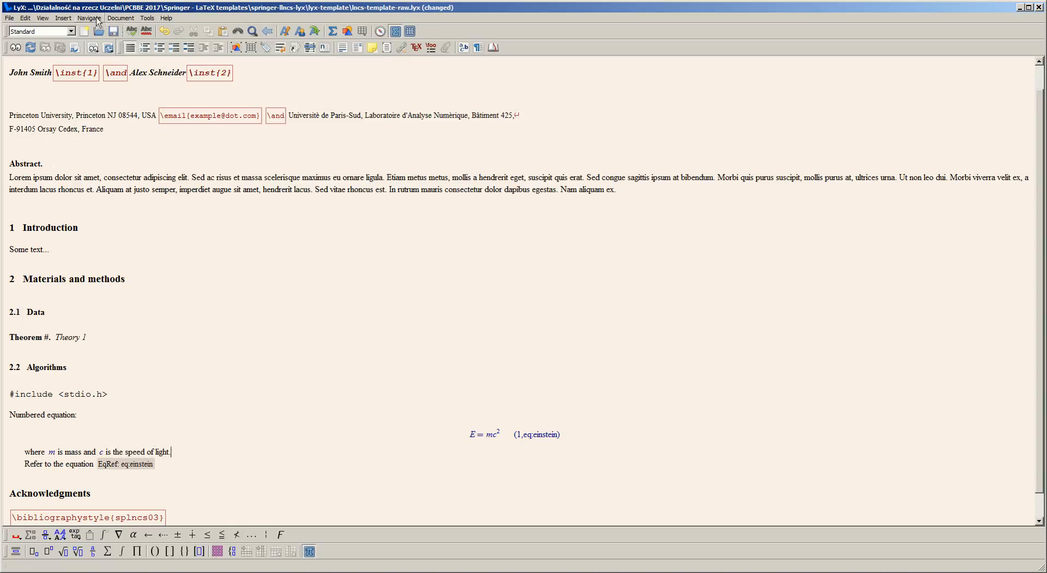
# Step: Insert an inline formula after the speed of light sentence, containing "n =" and an integral sign
pyautogui.click(64, 18)
pyautogui.moveTo(71, 29)
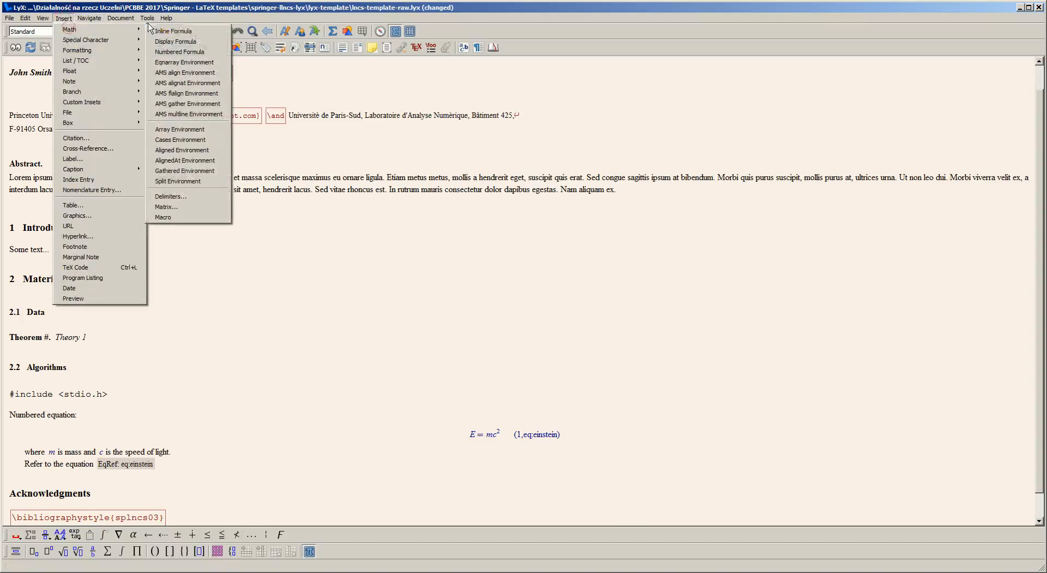
pyautogui.click(240, 29)
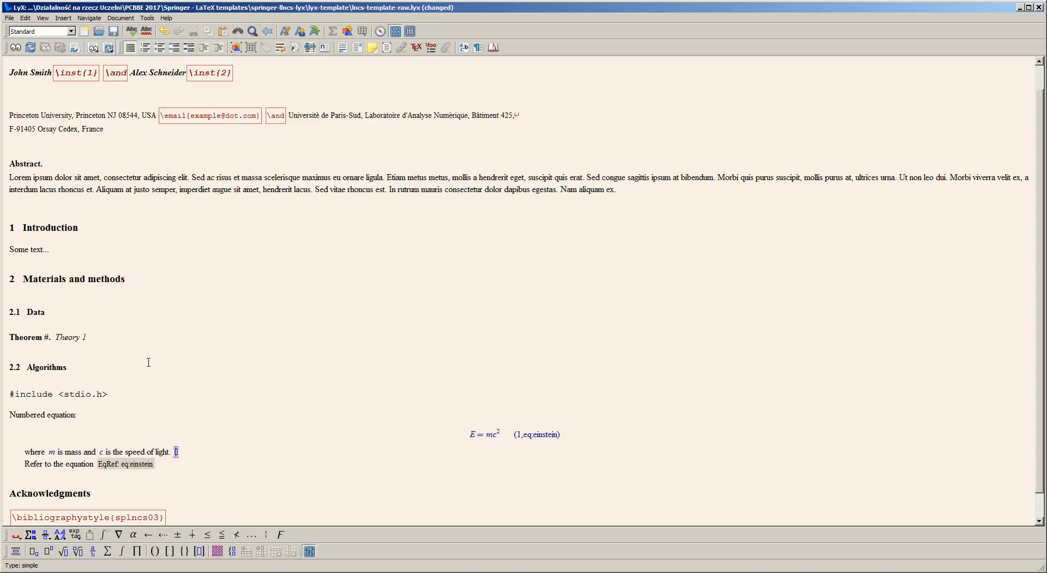
pyautogui.write('n =')
pyautogui.scroll(-2, 148, 362)
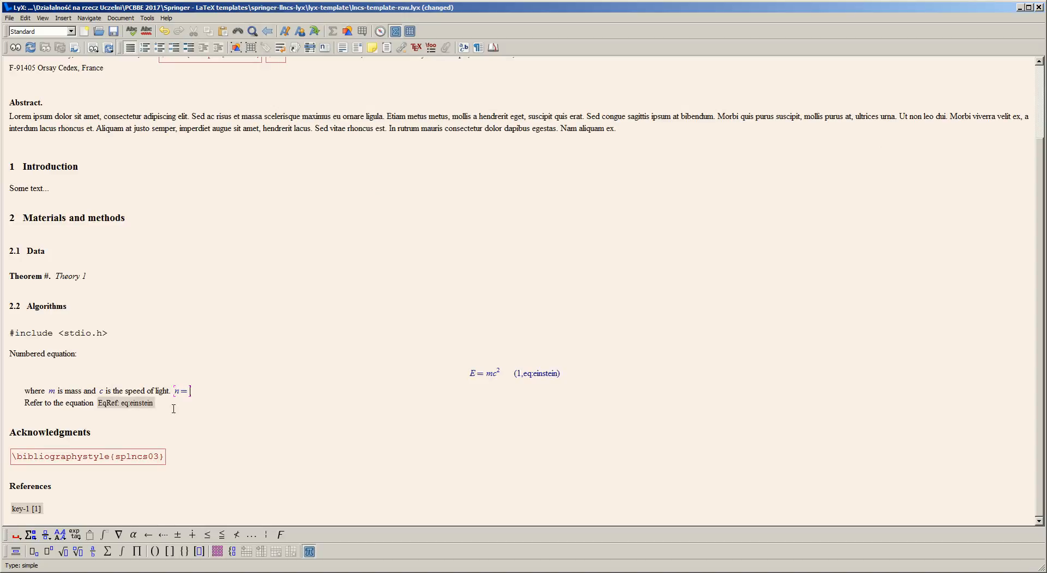
pyautogui.click(32, 535)
pyautogui.click(32, 536)
pyautogui.click(102, 537)
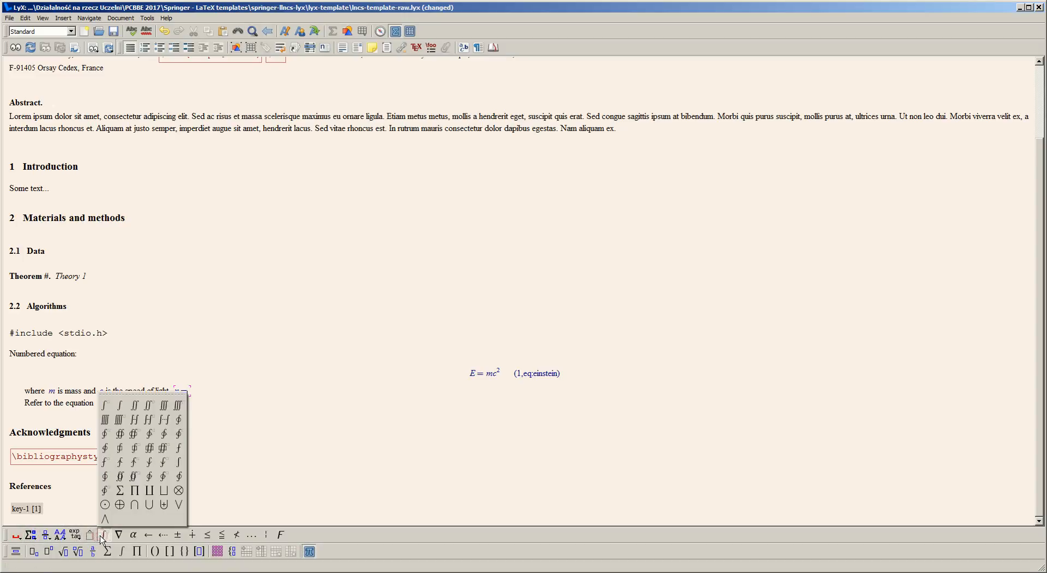
pyautogui.click(111, 407)
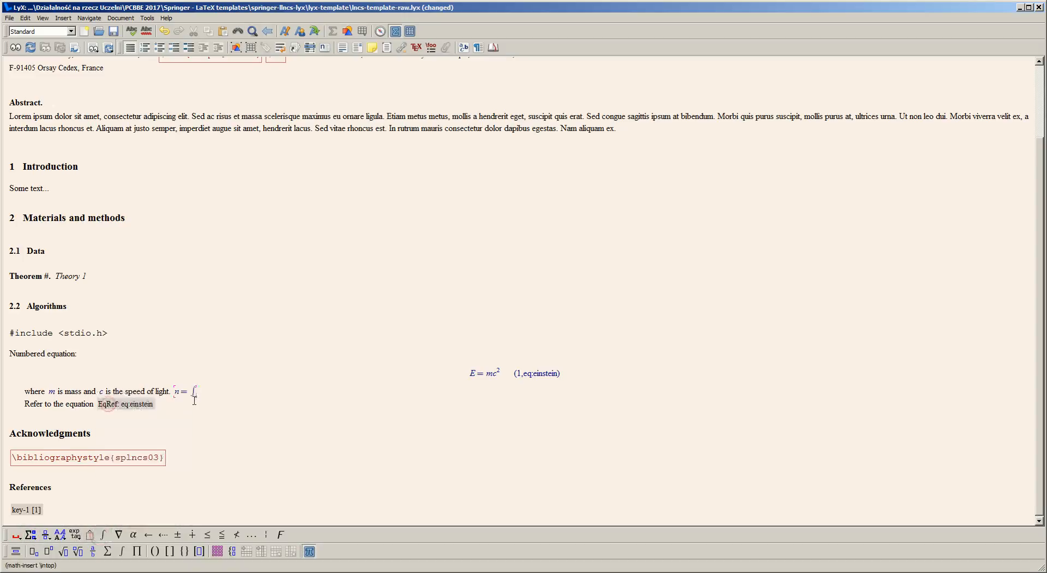
# Step: Give the integral the lower limit 0 and upper limit n, followed by the integrand xdx
pyautogui.press('_')
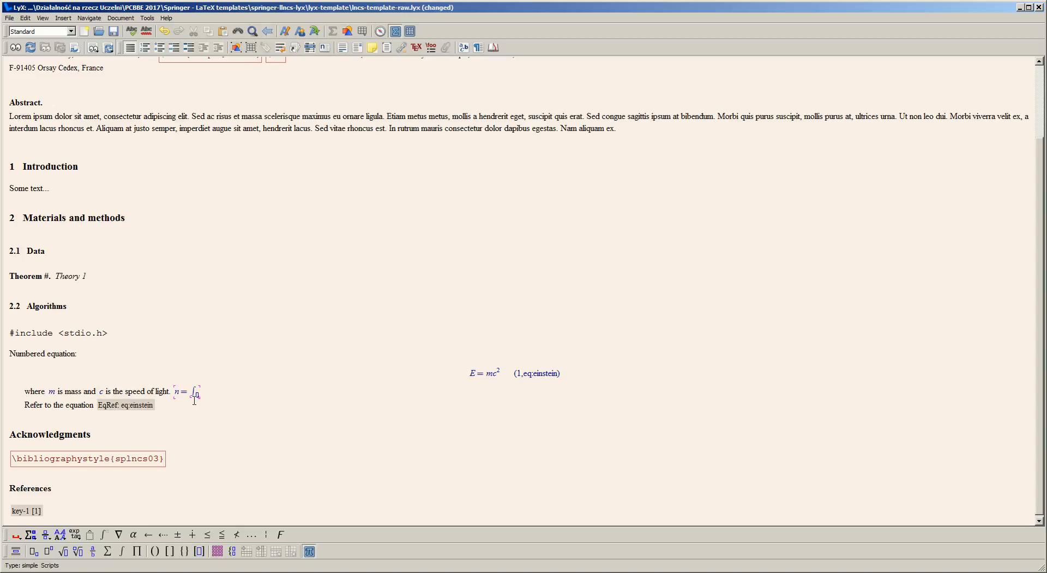
pyautogui.write('0')
pyautogui.press('Right')
pyautogui.press('^')
pyautogui.press('BackSpace')
pyautogui.press('Right')
pyautogui.press('^')
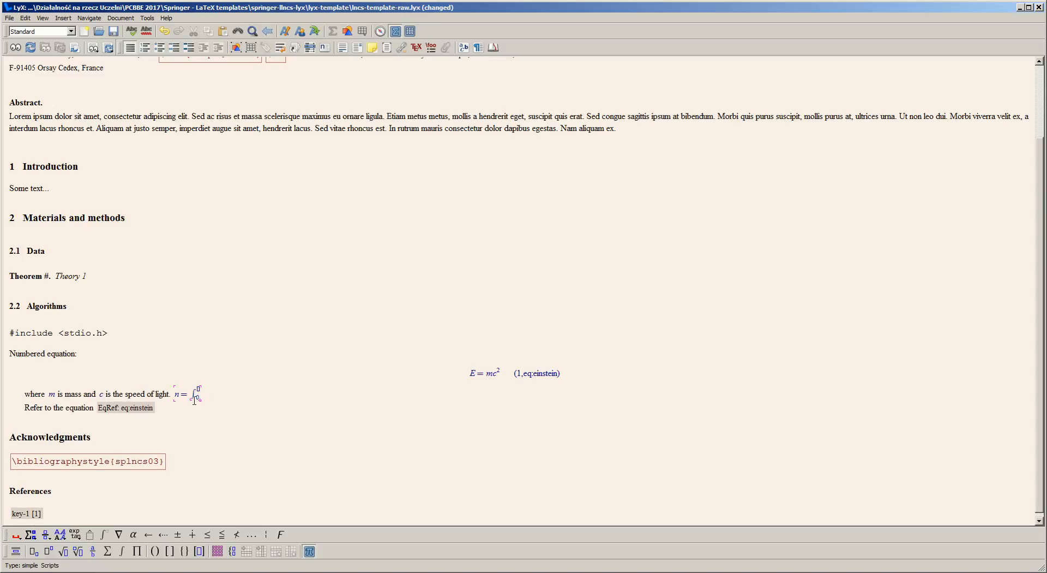
pyautogui.write('n')
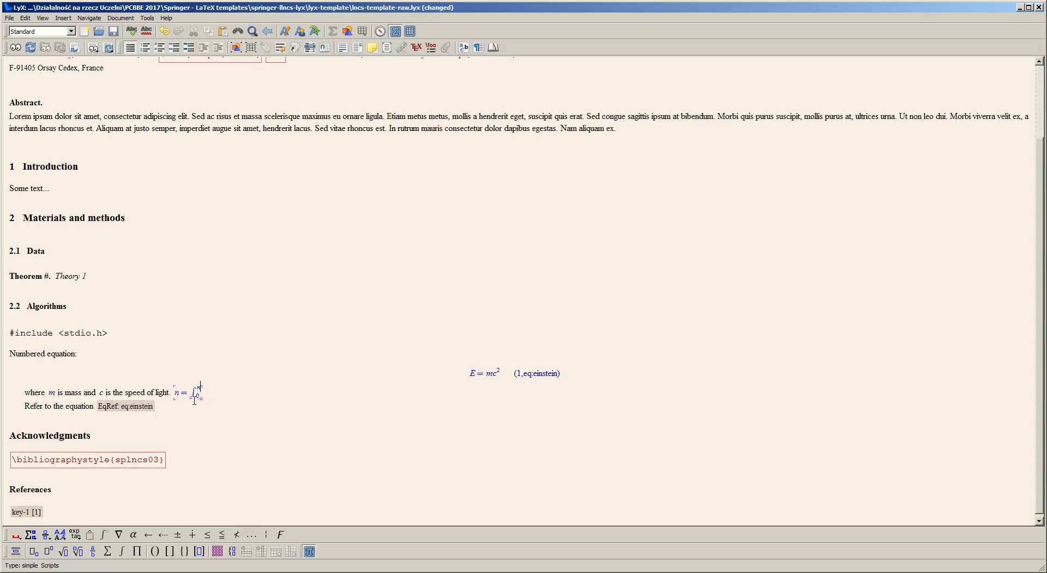
pyautogui.press('Right')
pyautogui.write('xdx')
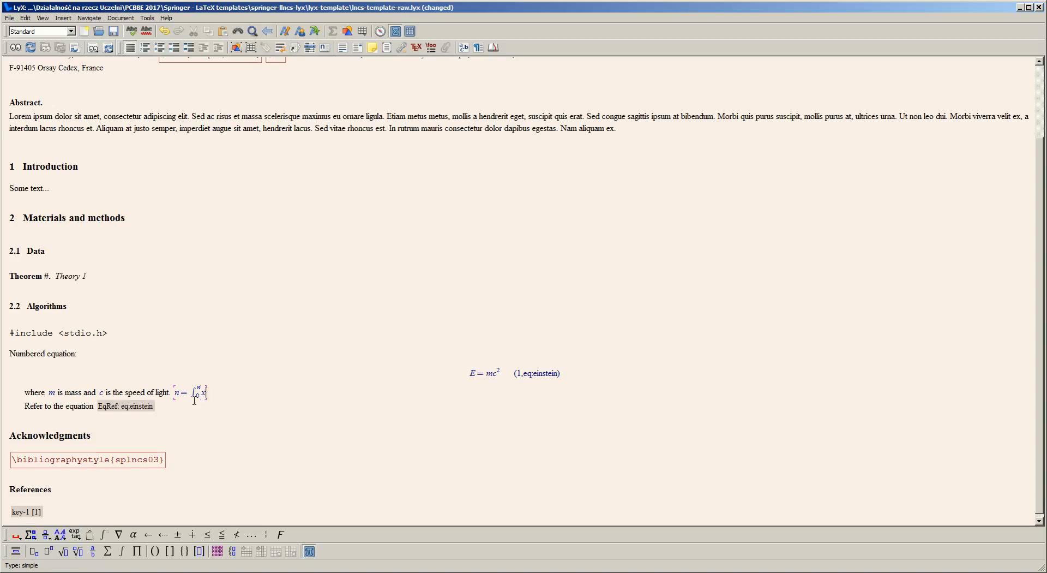